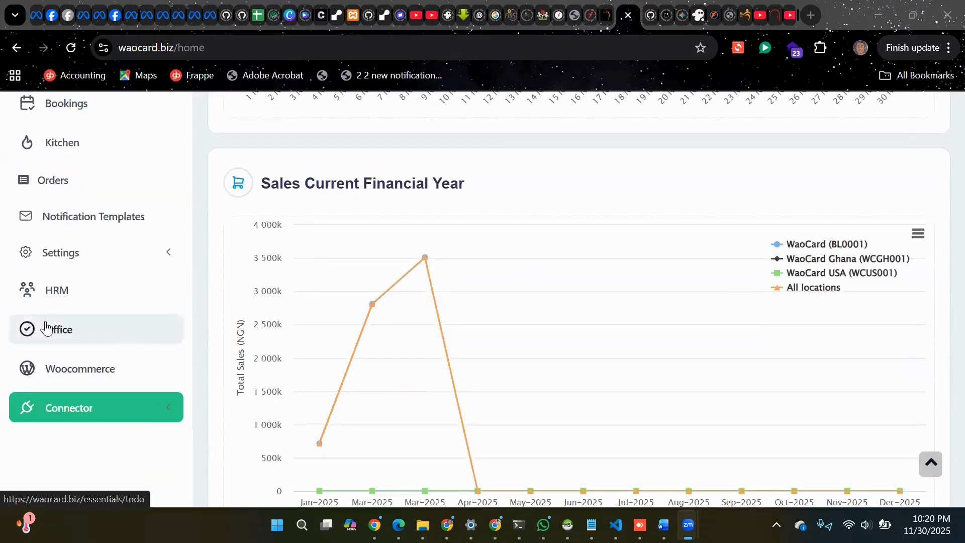
# - Open the Office module's To Do list and expand its filter options
pyautogui.click(60, 327)
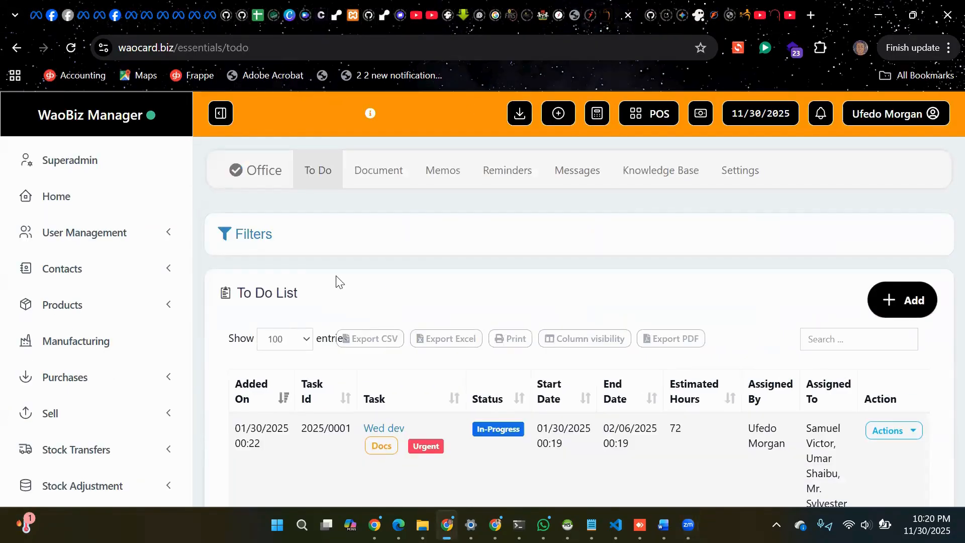
pyautogui.click(231, 243)
pyautogui.click(231, 244)
pyautogui.click(232, 244)
pyautogui.click(232, 244)
pyautogui.click(232, 244)
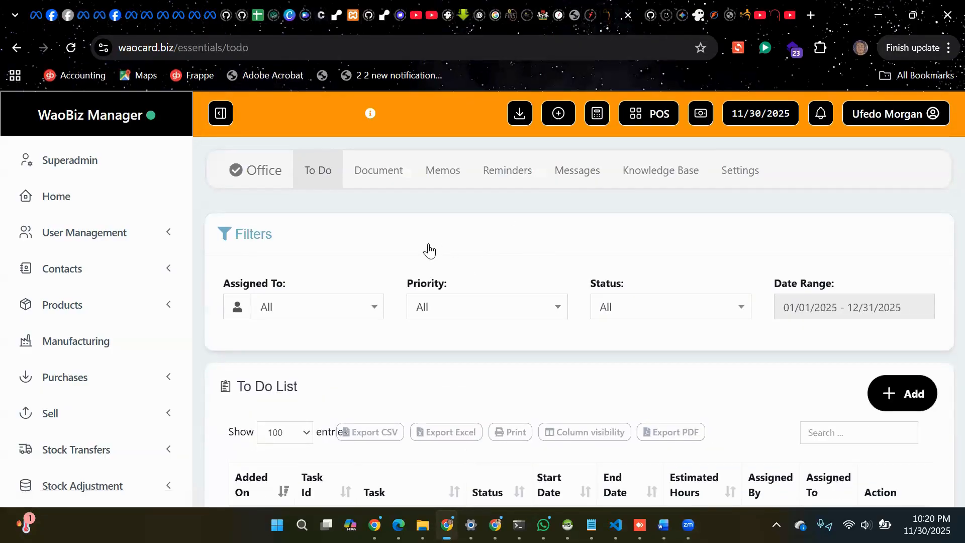
# - Examine the To Do filters, the task table and the actions available for the "Wed dev" task
pyautogui.scroll(-3, 428, 251)
pyautogui.scroll(-2, 429, 248)
pyautogui.scroll(5, 429, 248)
pyautogui.scroll(-4, 429, 248)
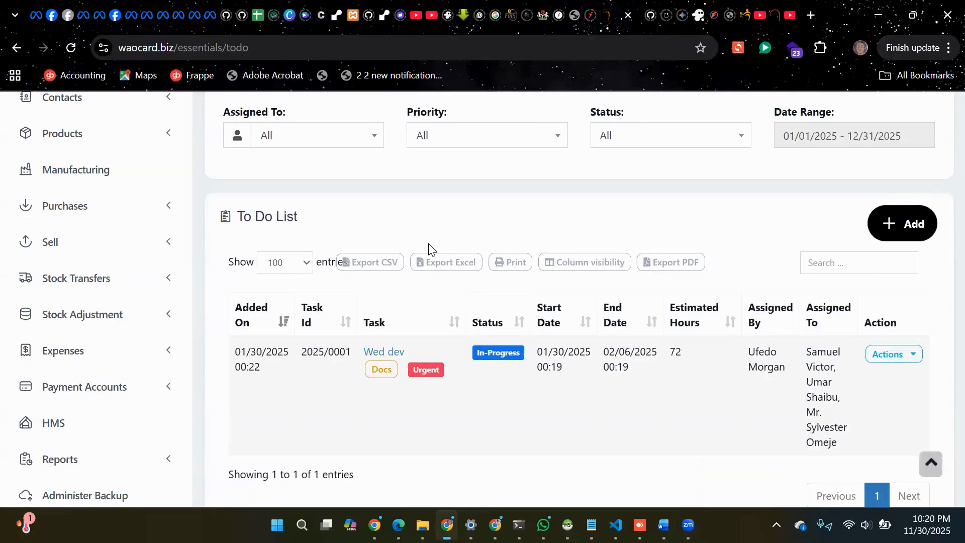
pyautogui.scroll(3, 429, 247)
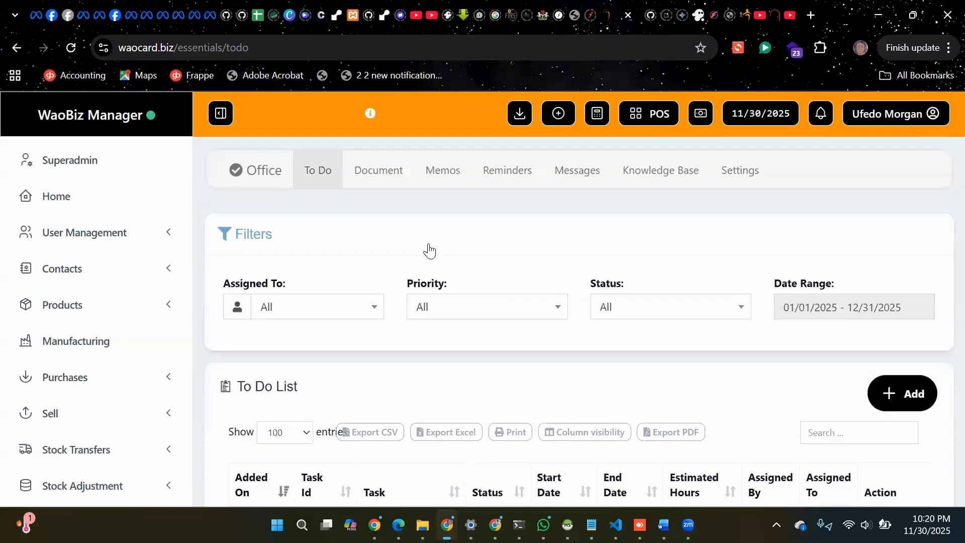
pyautogui.scroll(-3, 429, 251)
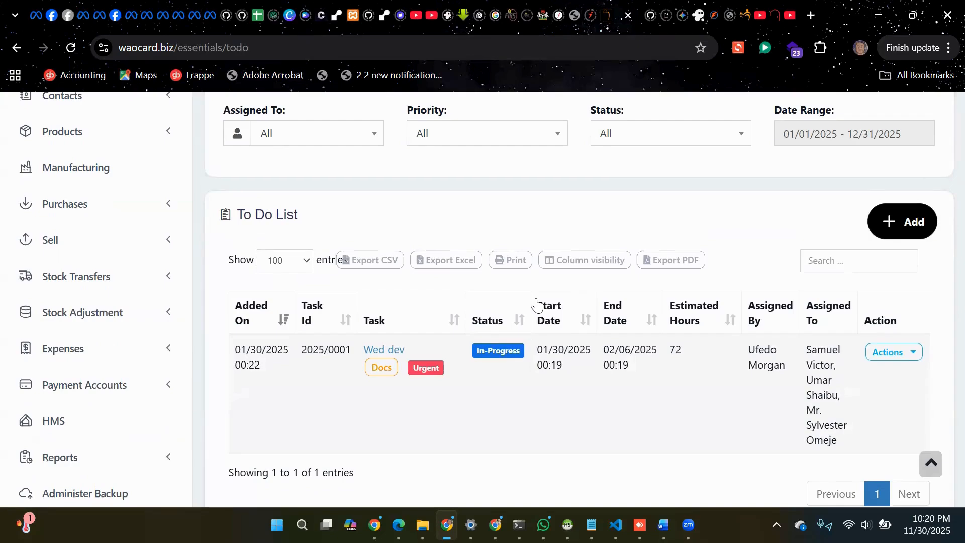
pyautogui.scroll(1, 537, 304)
pyautogui.hscroll(1, 805, 322)
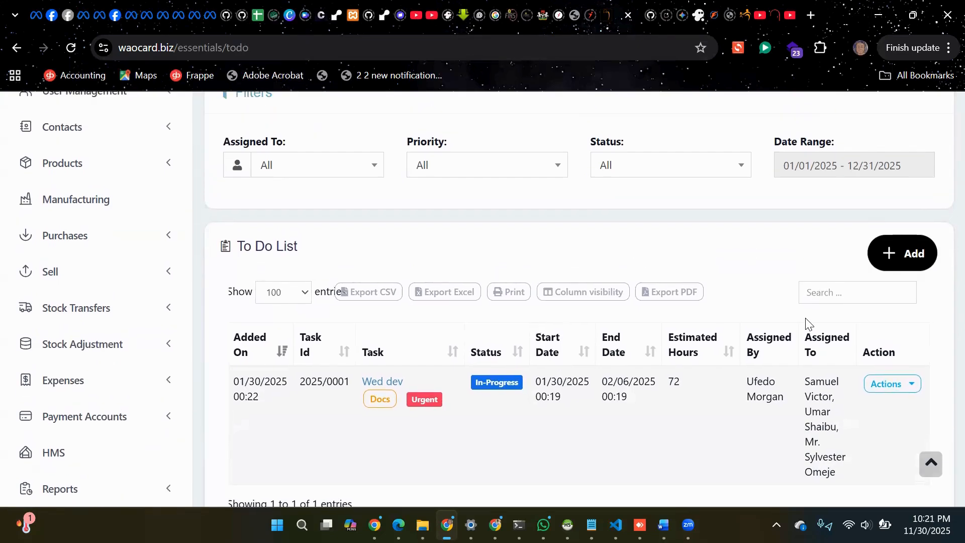
pyautogui.click(903, 397)
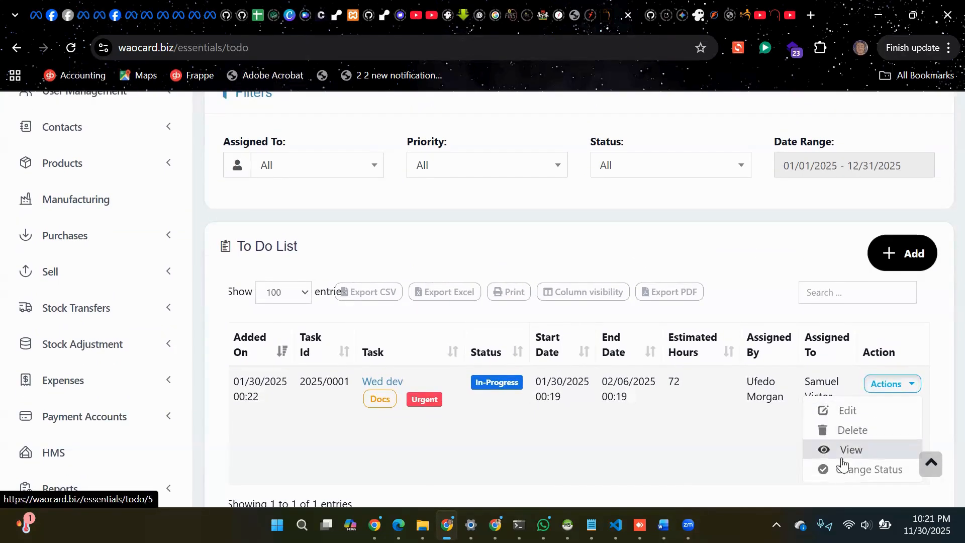
# - Start a new to-do with the task "Complete the project now" and assign it to the second user offered
pyautogui.click(895, 251)
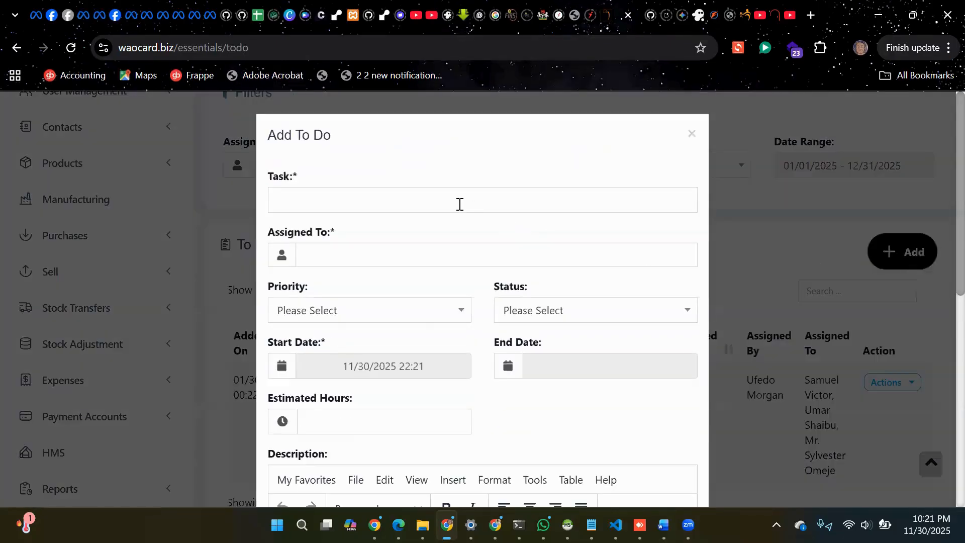
pyautogui.click(460, 204)
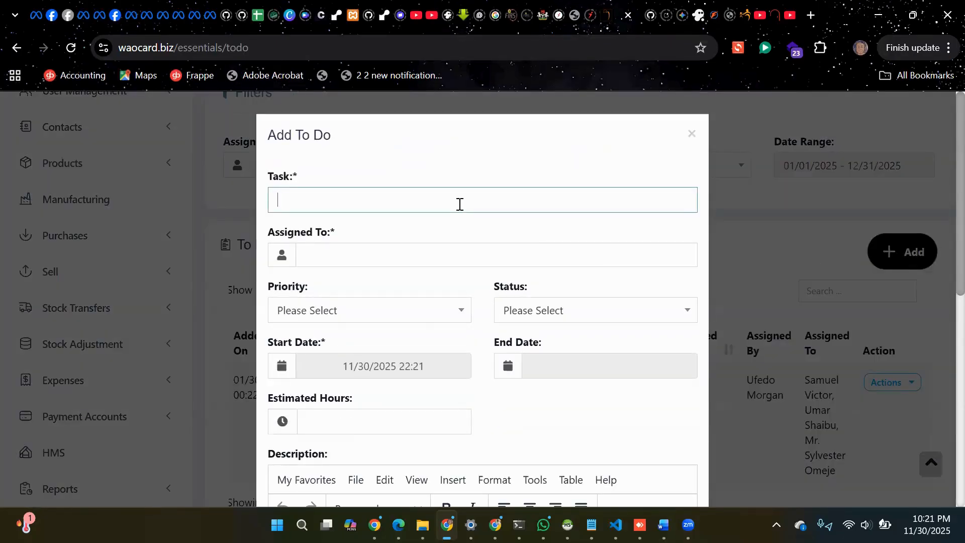
pyautogui.write('Complete')
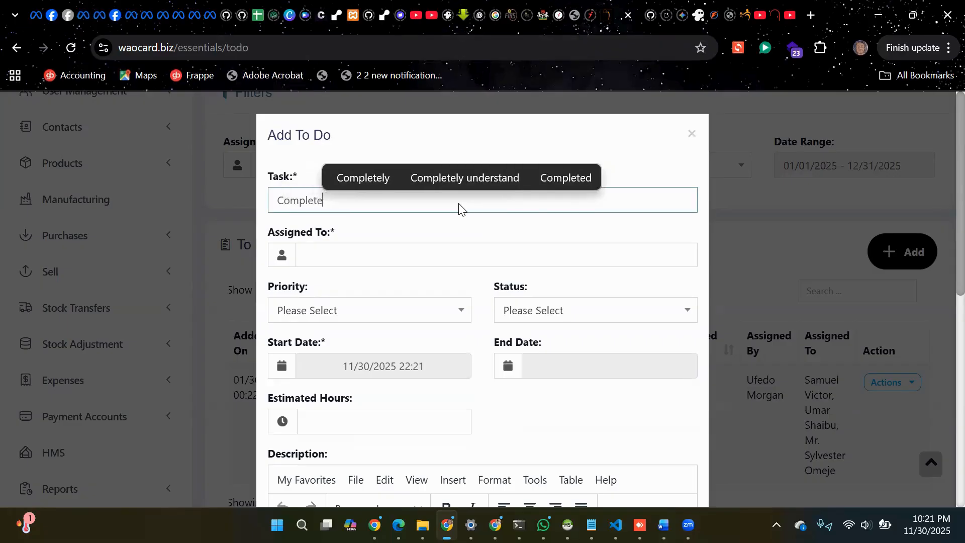
pyautogui.write(' the project now')
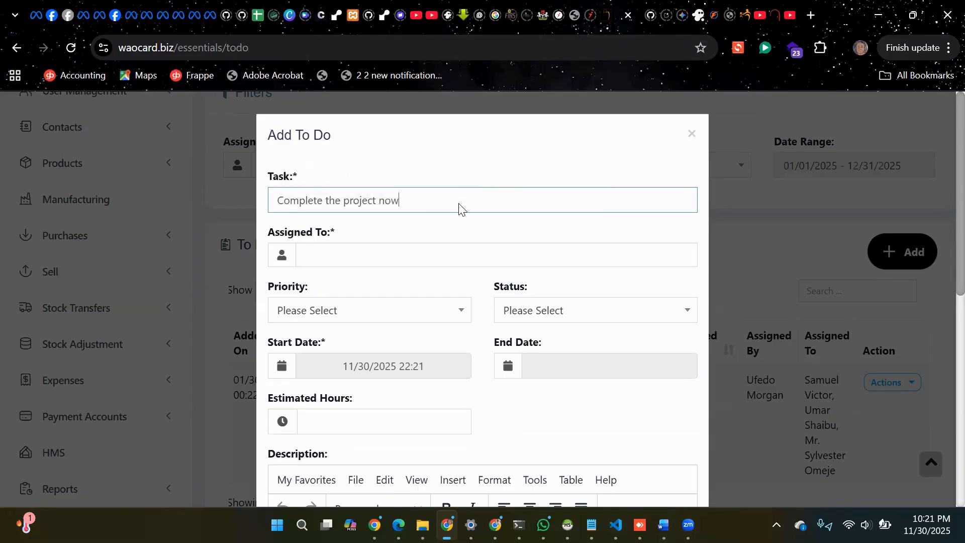
pyautogui.click(365, 268)
pyautogui.click(342, 255)
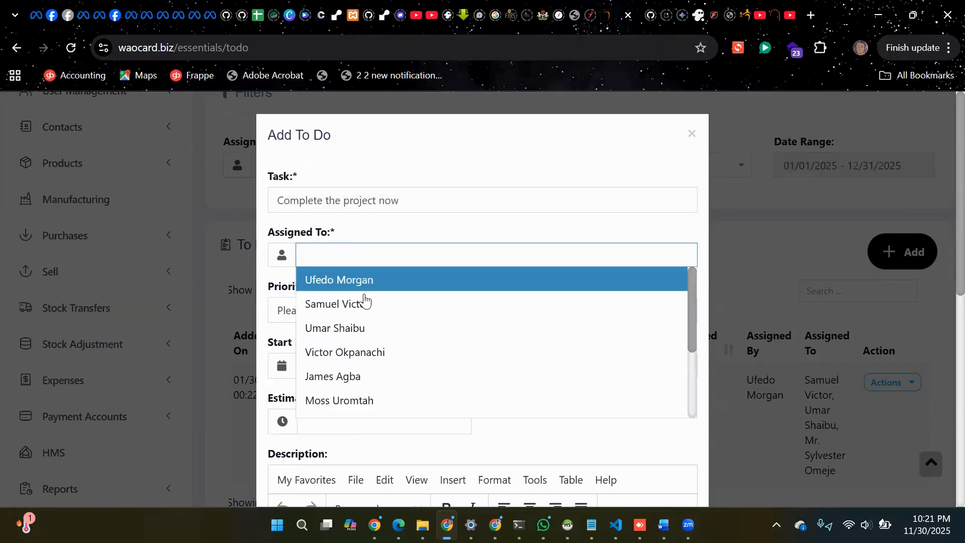
pyautogui.click(362, 304)
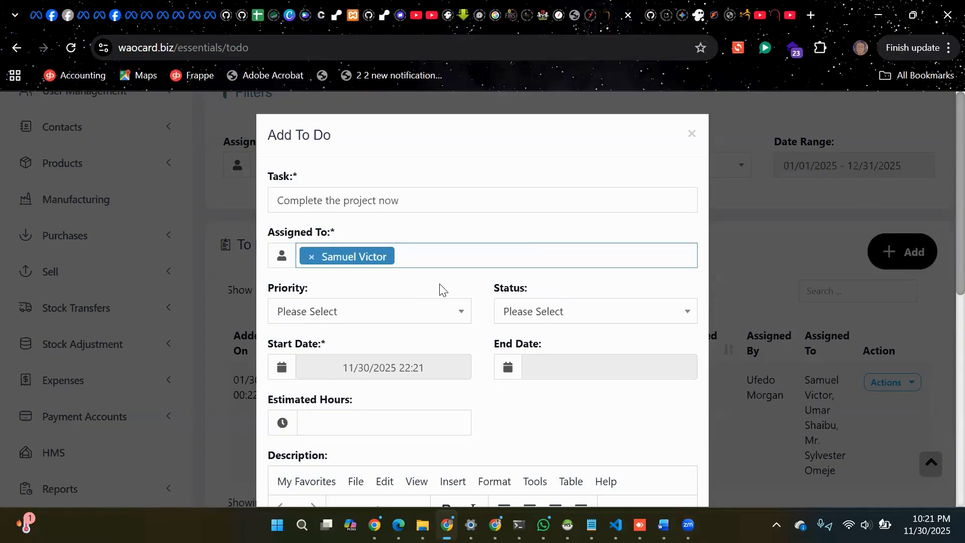
# - Set the new to-do's status to New and its priority to Urgent
pyautogui.click(365, 316)
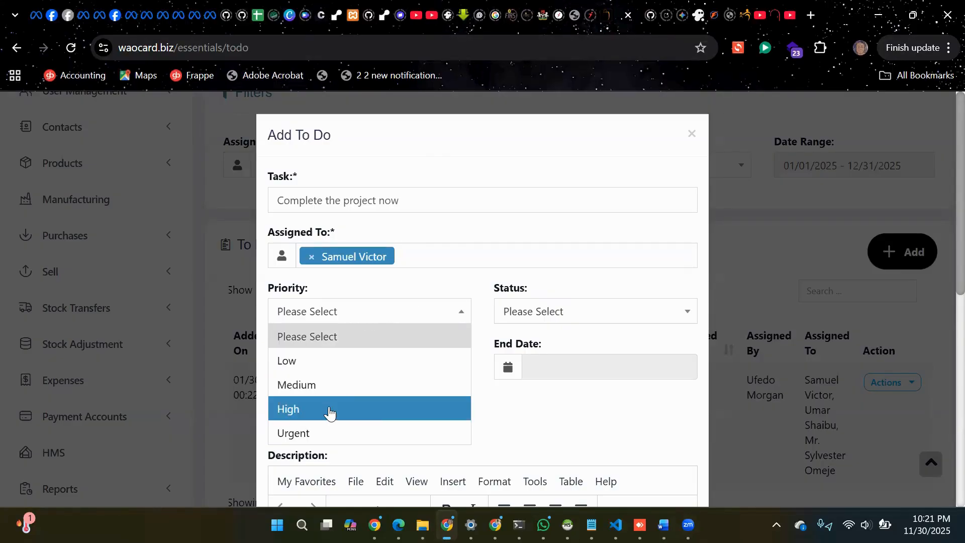
pyautogui.click(534, 312)
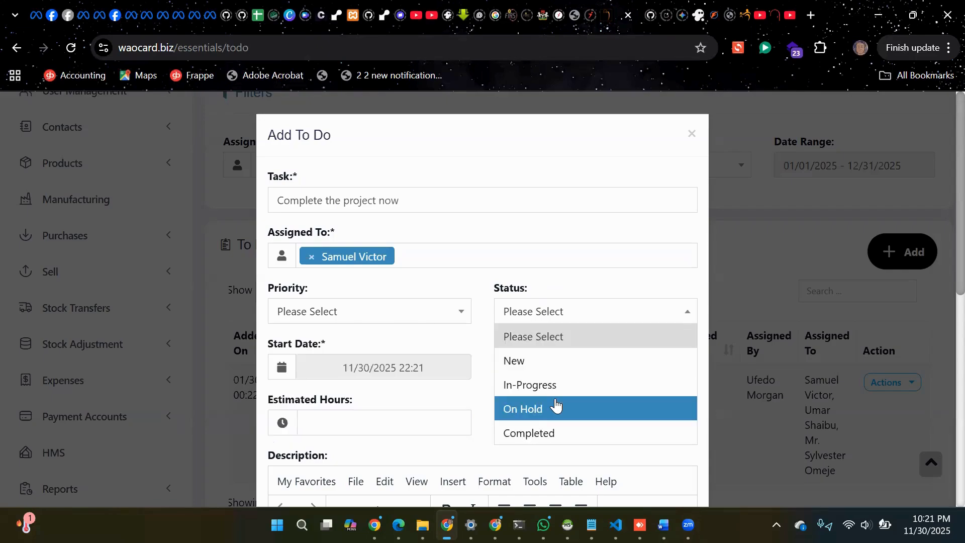
pyautogui.click(528, 366)
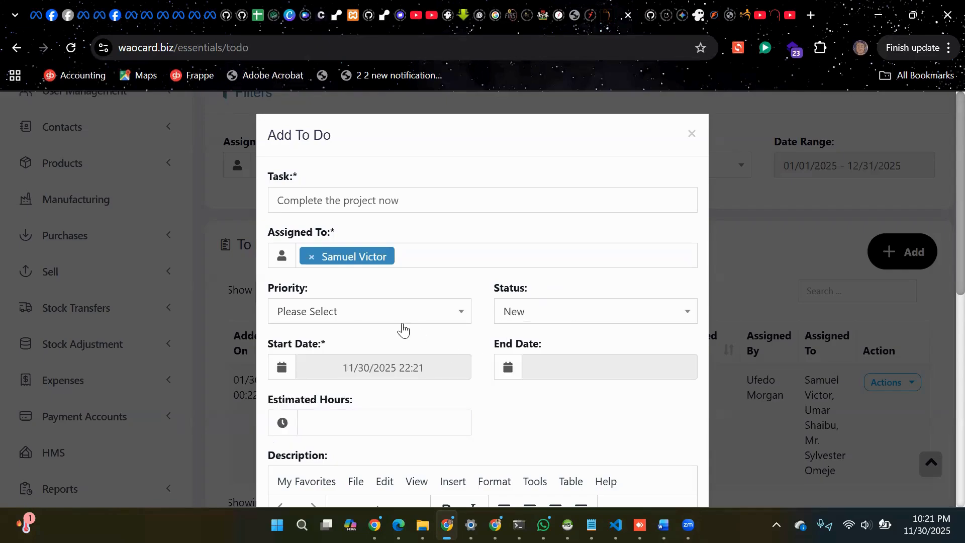
pyautogui.click(405, 315)
pyautogui.click(376, 432)
pyautogui.click(338, 328)
pyautogui.click(339, 327)
pyautogui.scroll(-2, 410, 267)
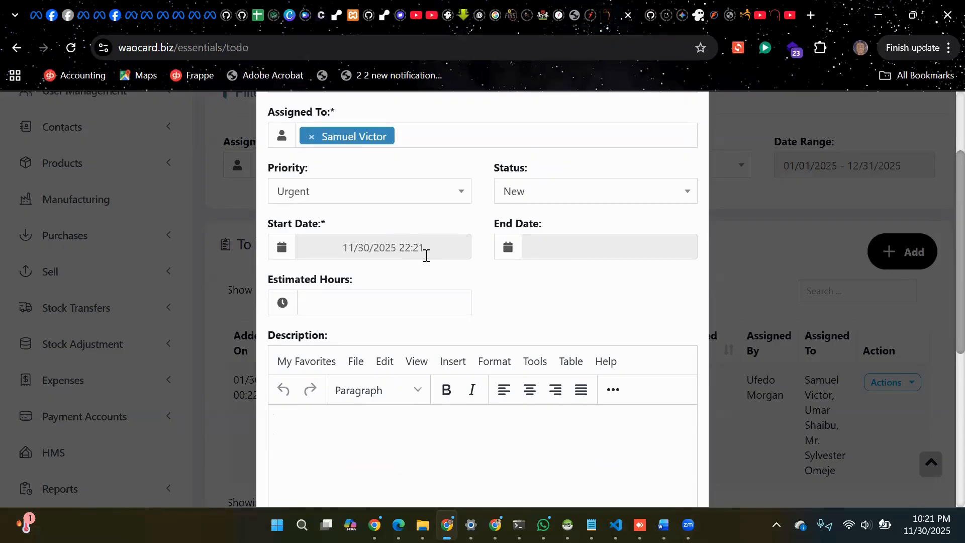
# - Set the to-do's end date to 12/02/2025 22:21 and its estimated hours to 48
pyautogui.click(593, 250)
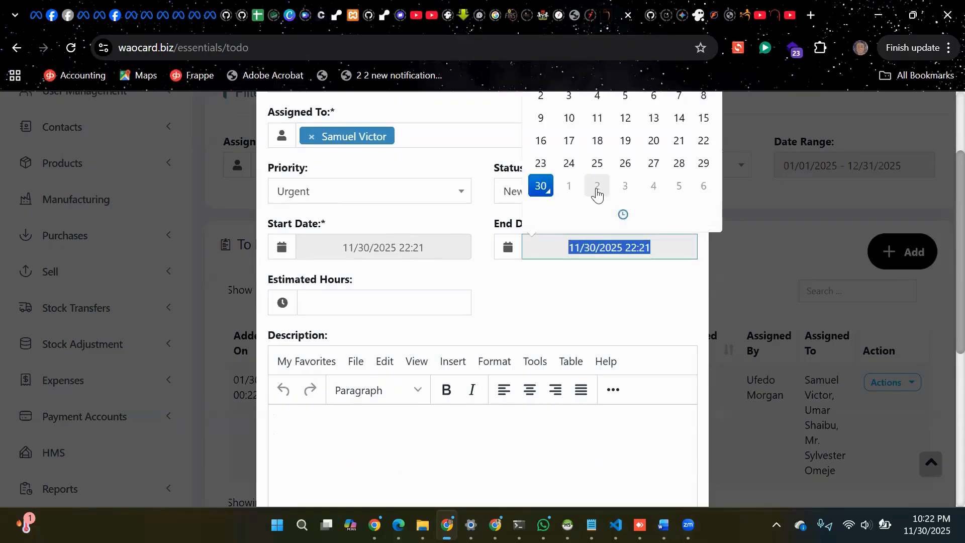
pyautogui.click(599, 187)
pyautogui.click(518, 311)
pyautogui.click(401, 305)
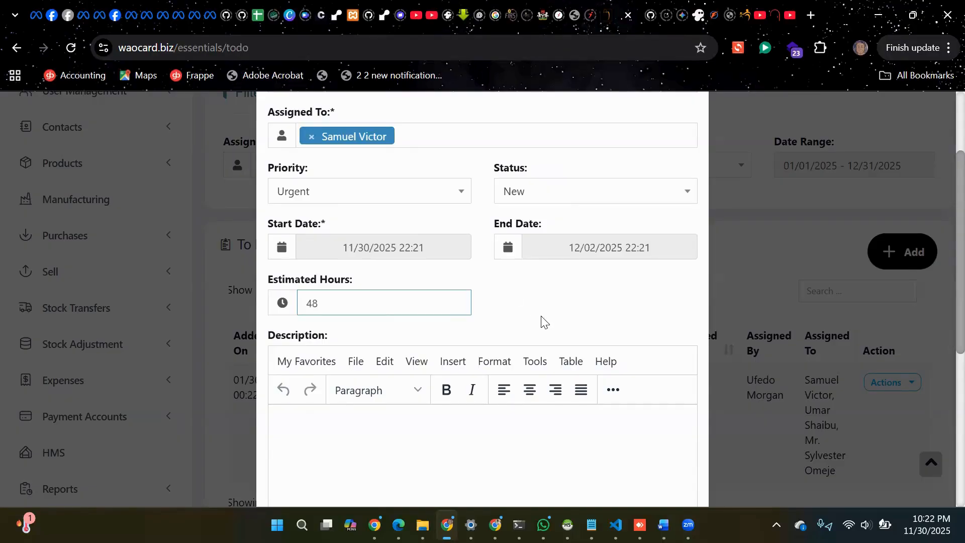
# - Enter "Complete the project" as the to-do's description
pyautogui.scroll(-3, 459, 339)
pyautogui.click(459, 338)
pyautogui.scroll(-3, 379, 338)
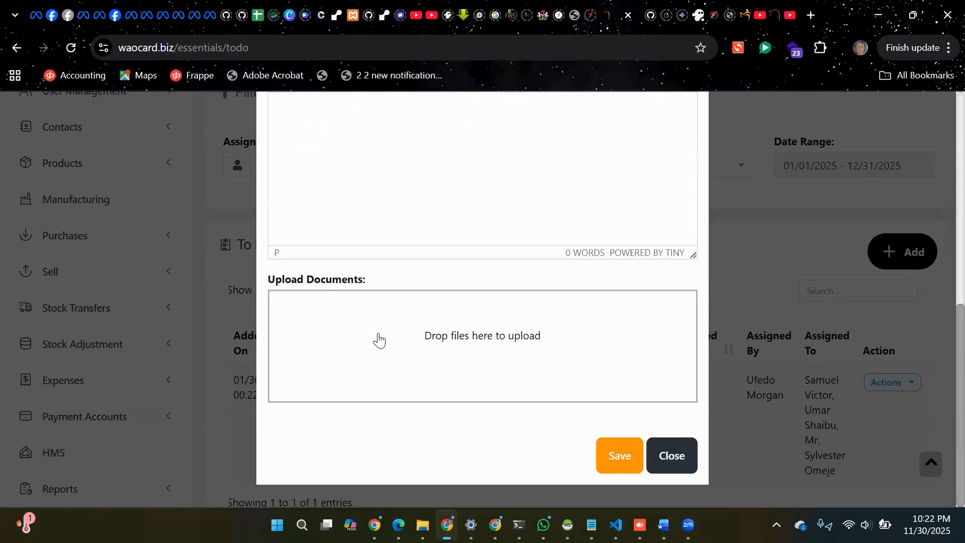
pyautogui.scroll(3, 379, 339)
pyautogui.write('P')
pyautogui.press('BackSpace')
pyautogui.write('Complete the project')
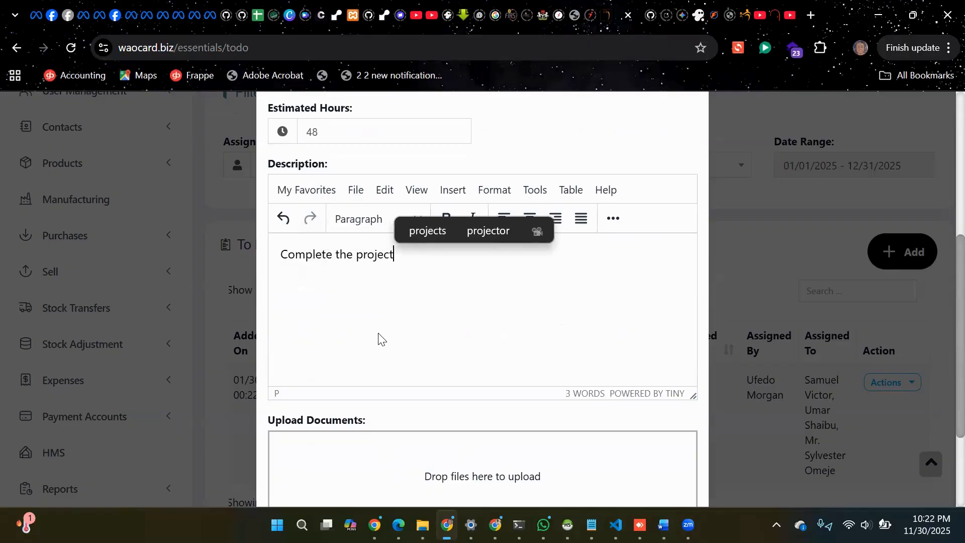
pyautogui.scroll(-3, 380, 338)
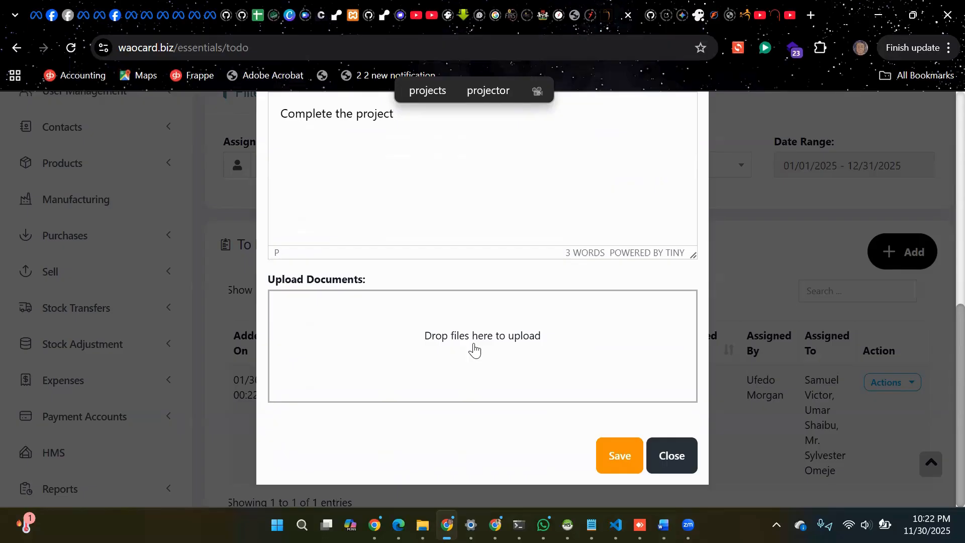
pyautogui.click(449, 350)
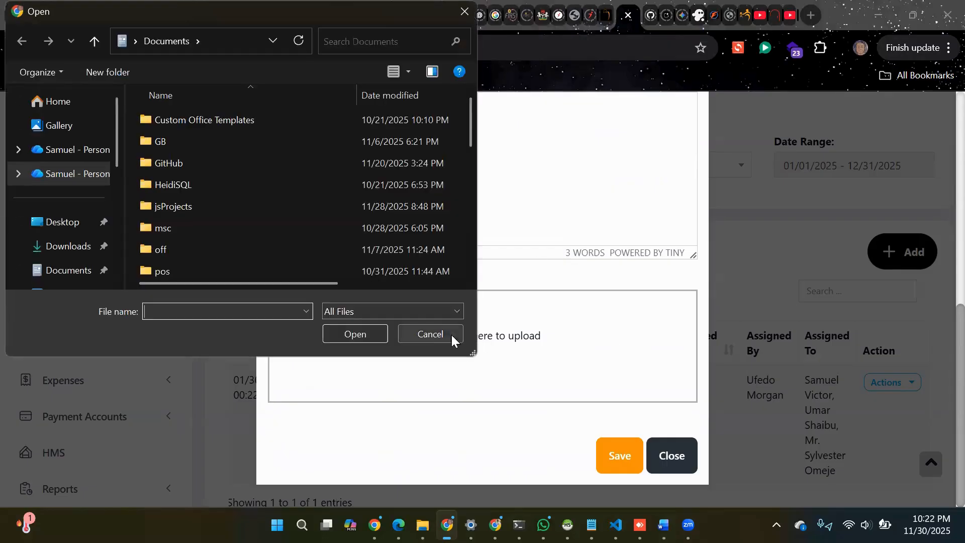
pyautogui.click(441, 336)
pyautogui.scroll(3, 537, 287)
pyautogui.scroll(-2, 537, 287)
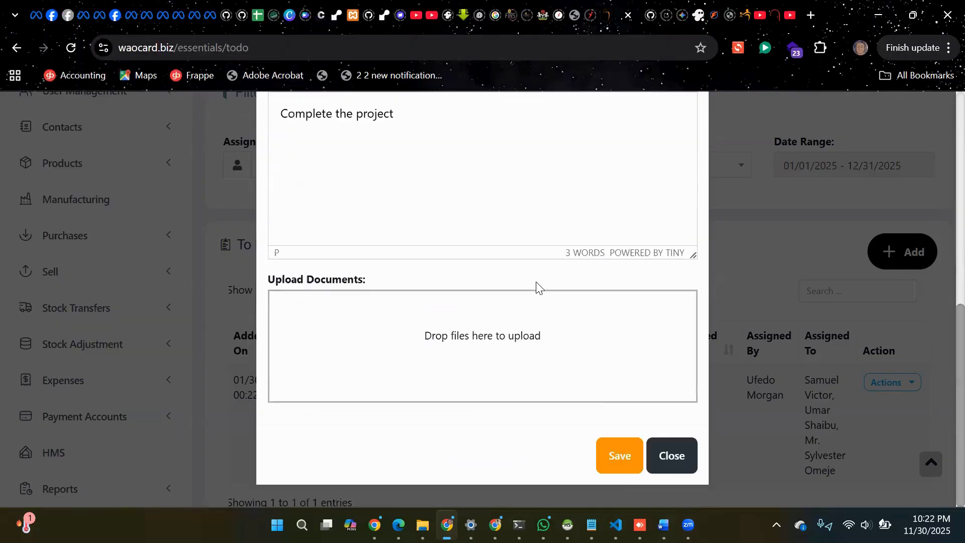
# - Save the new to-do and review its entry in the To Do list
pyautogui.click(619, 456)
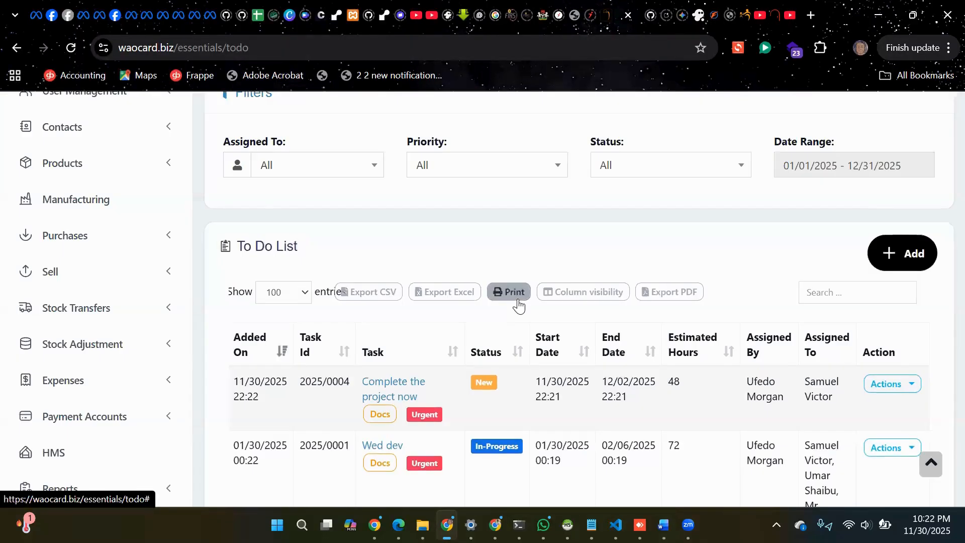
pyautogui.scroll(-2, 518, 305)
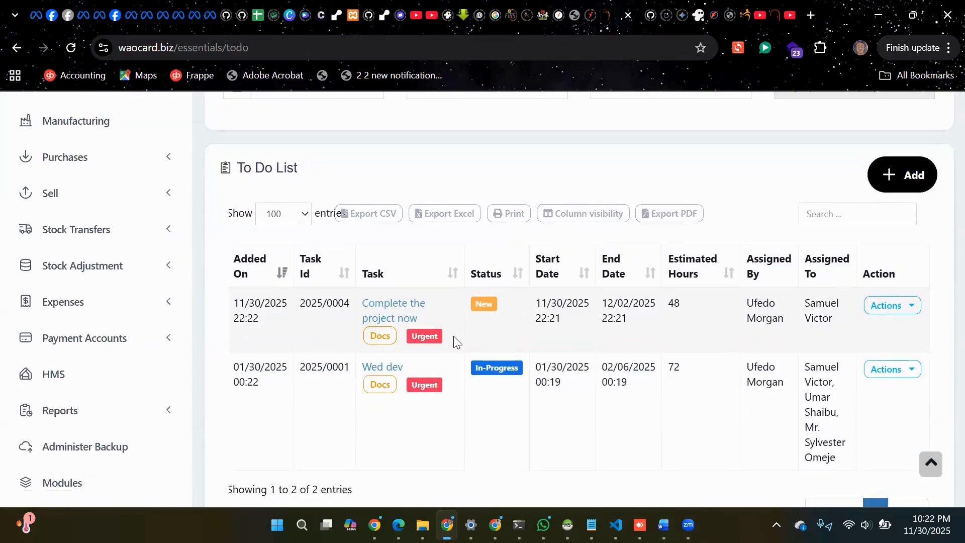
pyautogui.scroll(1, 456, 342)
pyautogui.scroll(-3, 456, 342)
pyautogui.scroll(6, 456, 342)
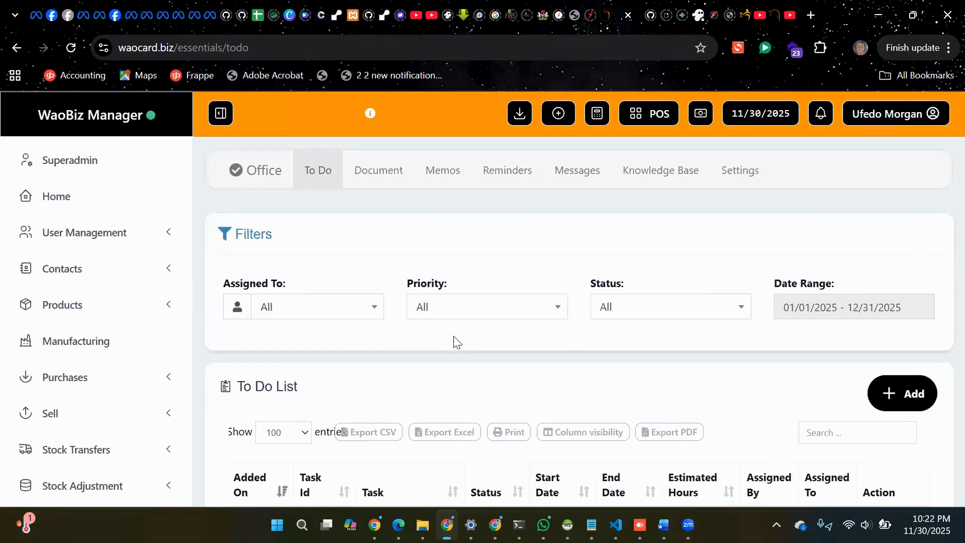
pyautogui.scroll(-3, 375, 183)
pyautogui.scroll(-3, 473, 315)
pyautogui.scroll(6, 473, 315)
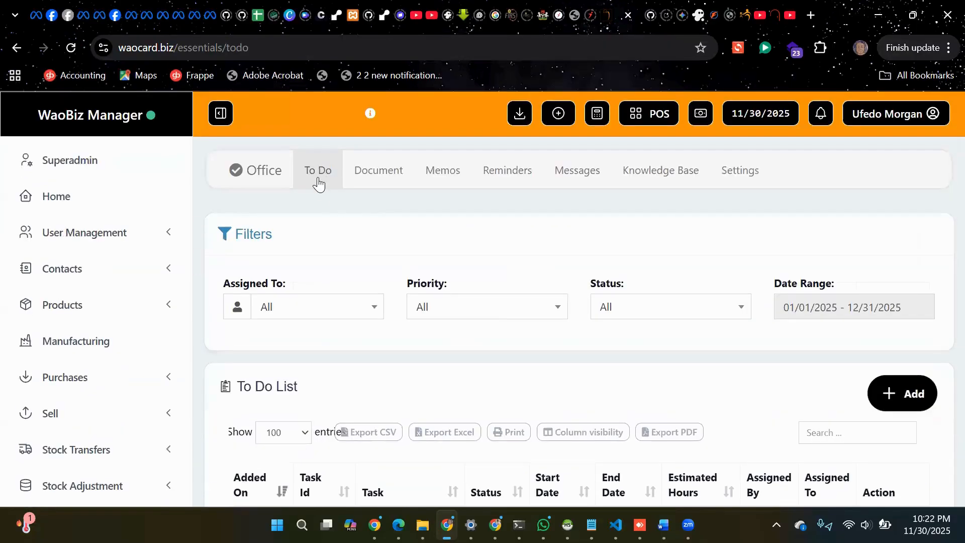
# - Open the Office module's document list and review the entry and actions for ResumePro1.0.pdf
pyautogui.click(380, 176)
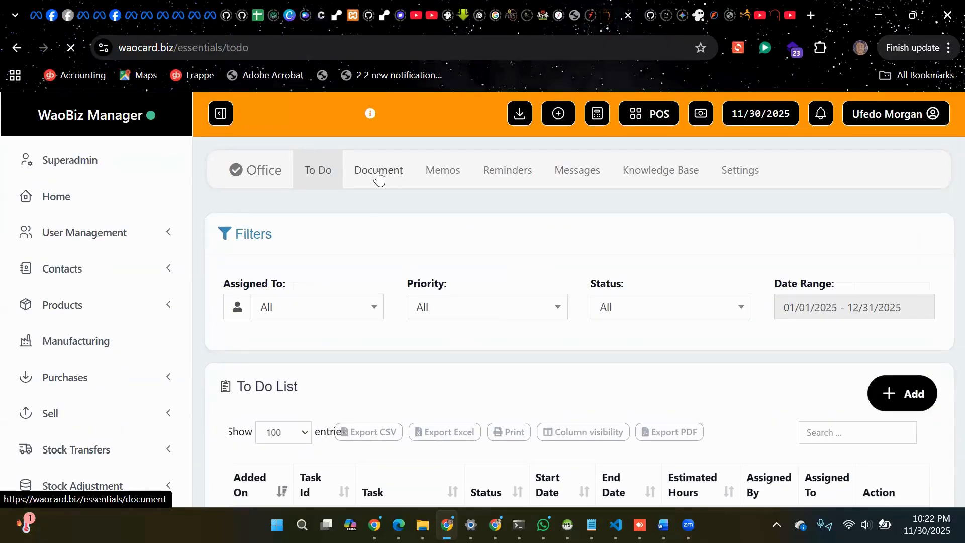
pyautogui.scroll(-2, 444, 327)
pyautogui.scroll(2, 444, 323)
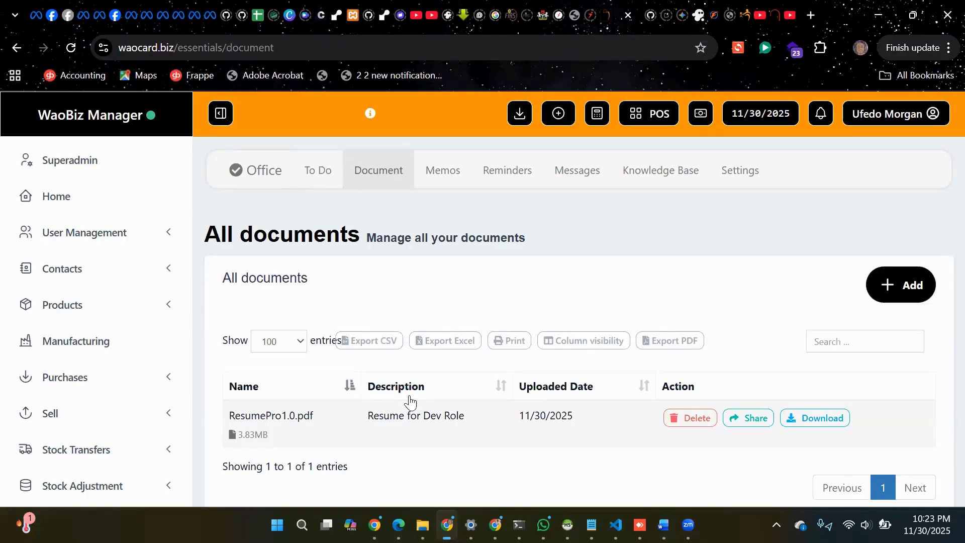
pyautogui.scroll(-2, 369, 433)
pyautogui.doubleClick(254, 355)
pyautogui.click(331, 375)
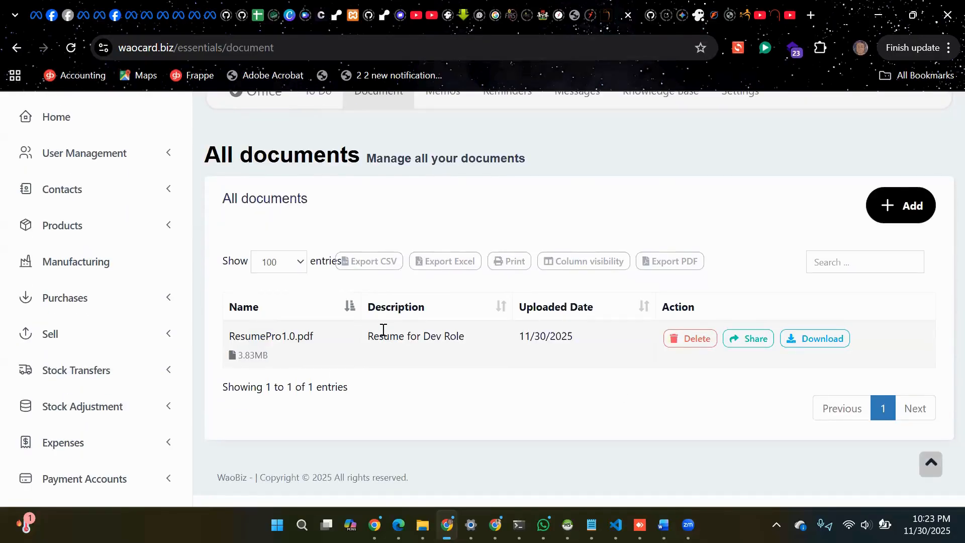
pyautogui.tripleClick(538, 340)
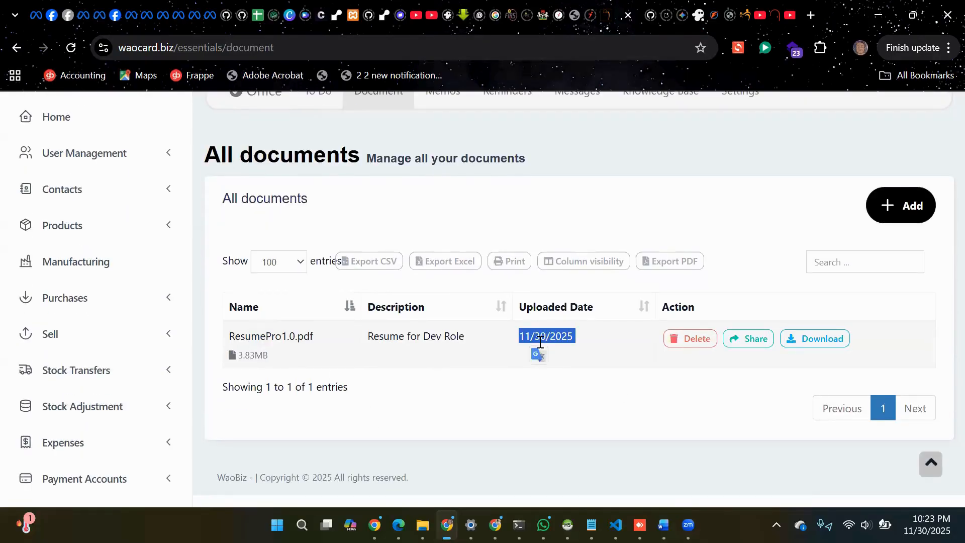
pyautogui.click(770, 357)
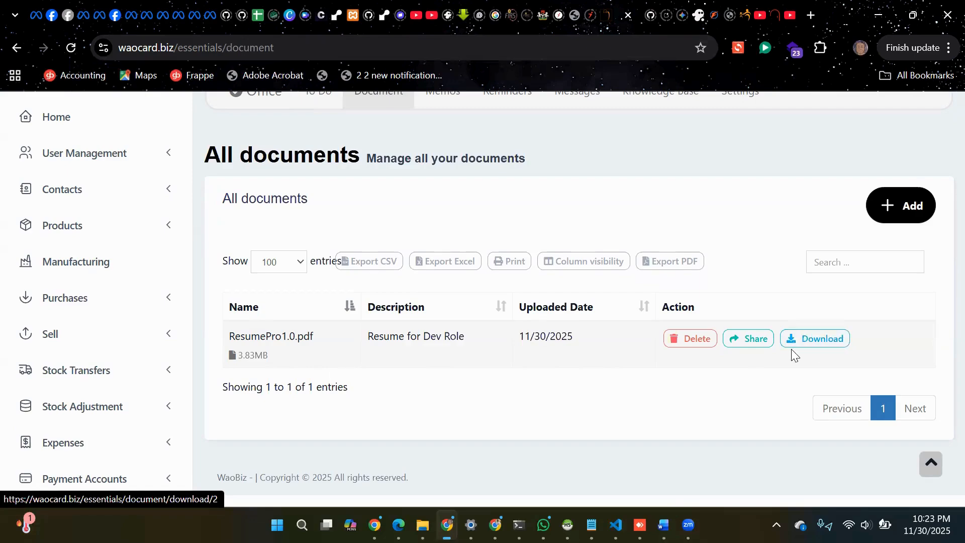
# - Fill in the sharing form for ResumePro1.0.pdf with one user and the Business Developer role, and close it without updating
pyautogui.click(734, 346)
pyautogui.click(654, 399)
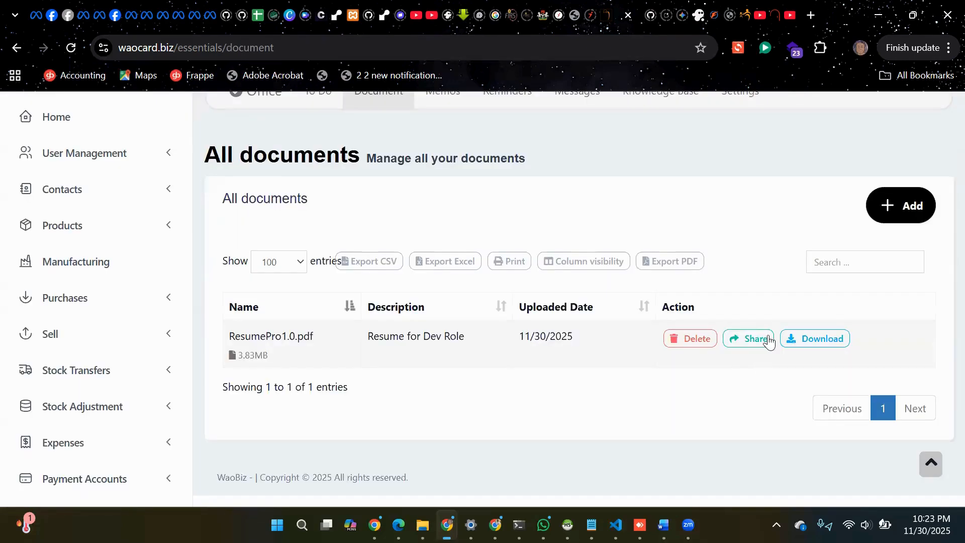
pyautogui.click(752, 338)
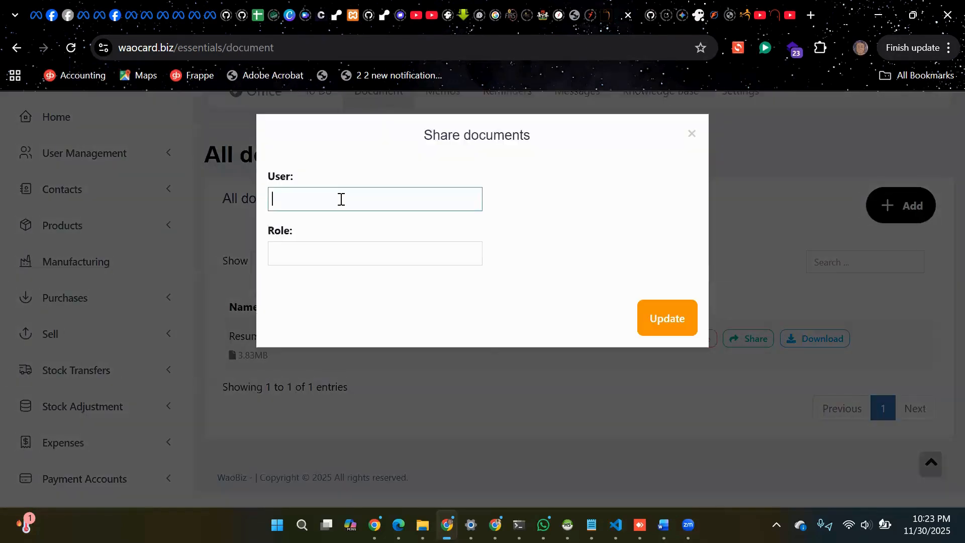
pyautogui.click(341, 199)
pyautogui.click(354, 320)
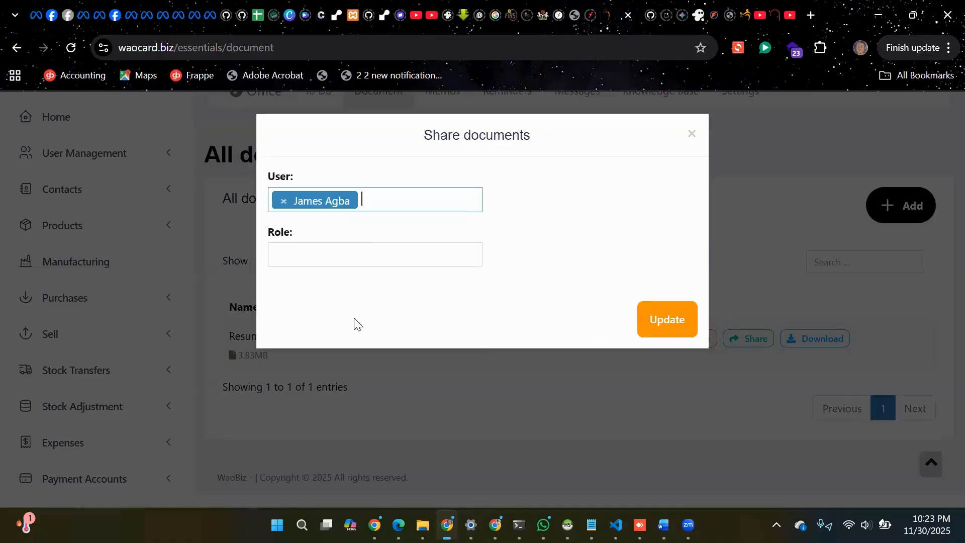
pyautogui.click(381, 260)
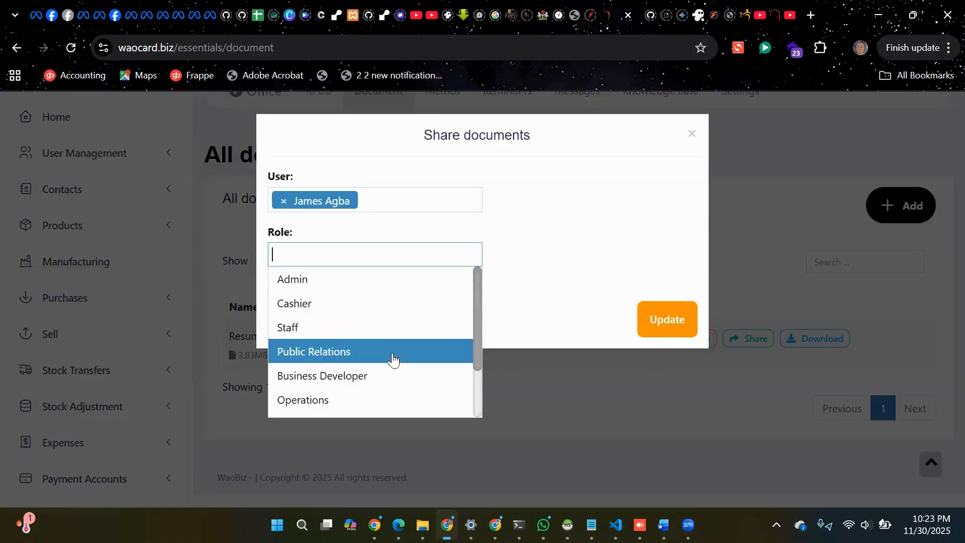
pyautogui.click(397, 377)
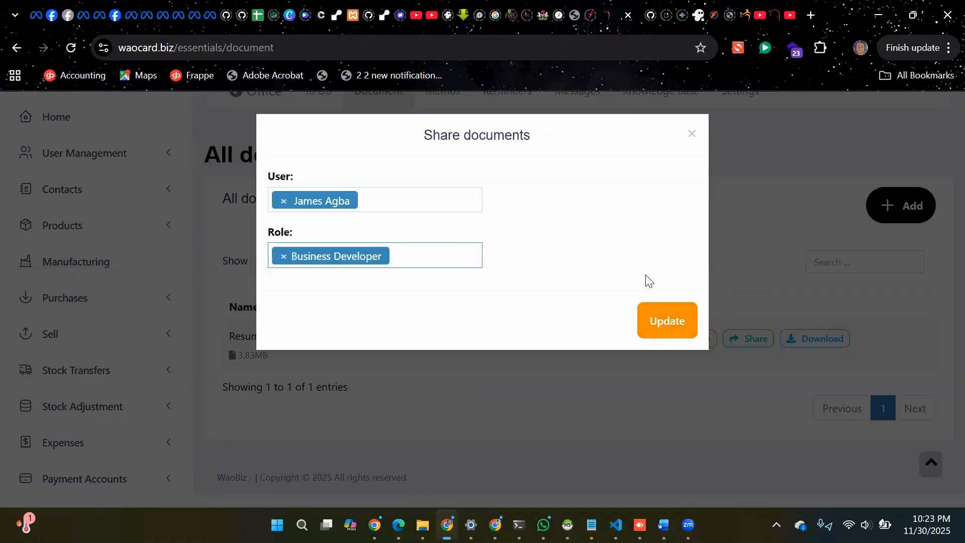
pyautogui.click(691, 133)
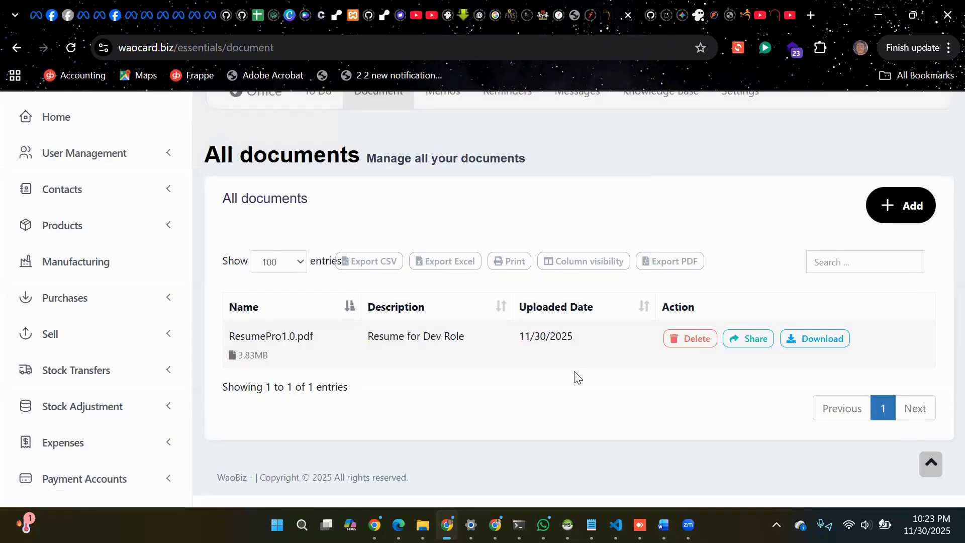
# - Open the Office module's memos and start a new memo with the heading "Payment for Project"
pyautogui.scroll(1, 576, 377)
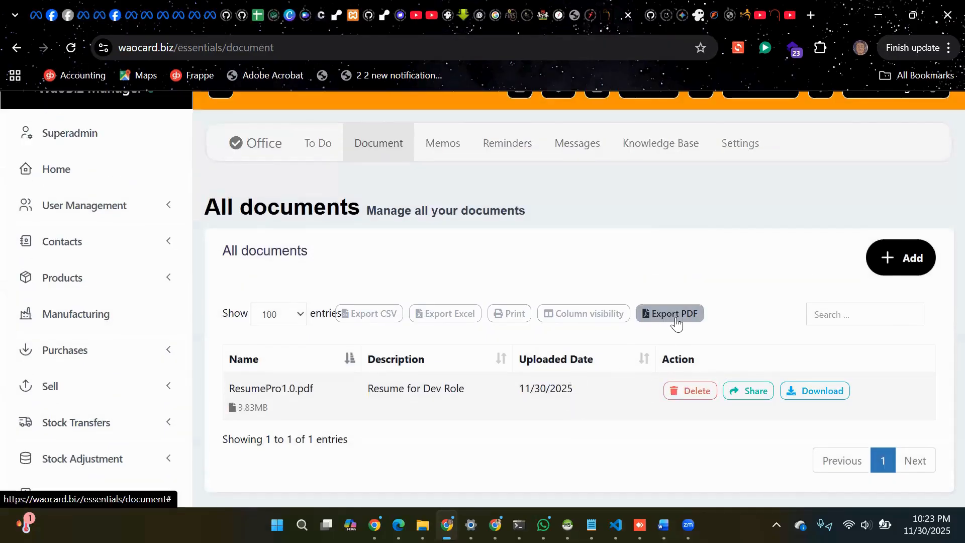
pyautogui.click(441, 141)
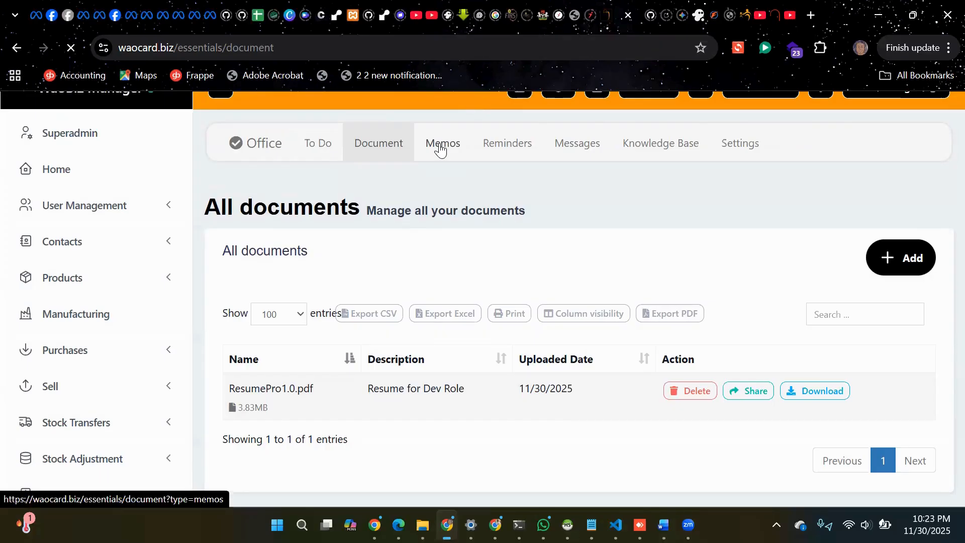
pyautogui.scroll(-1, 533, 327)
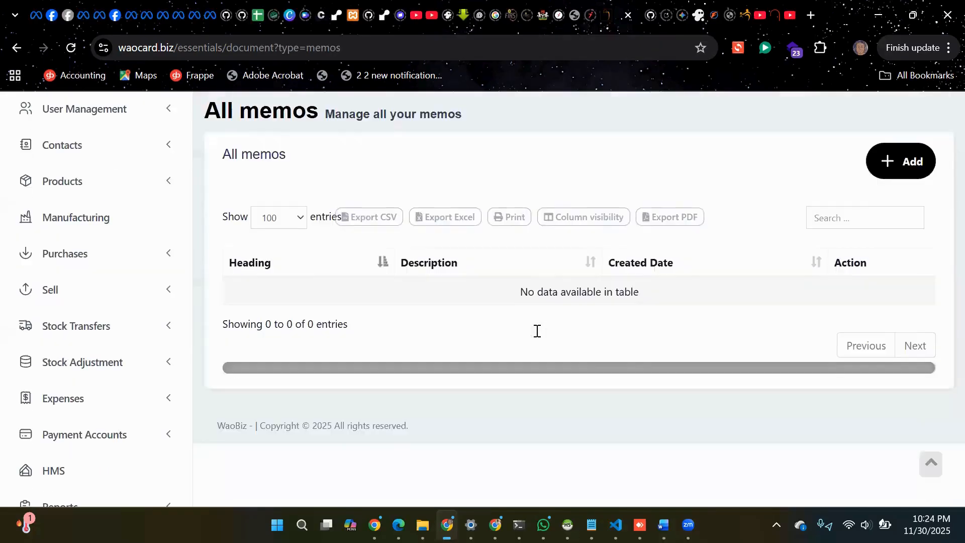
pyautogui.click(899, 237)
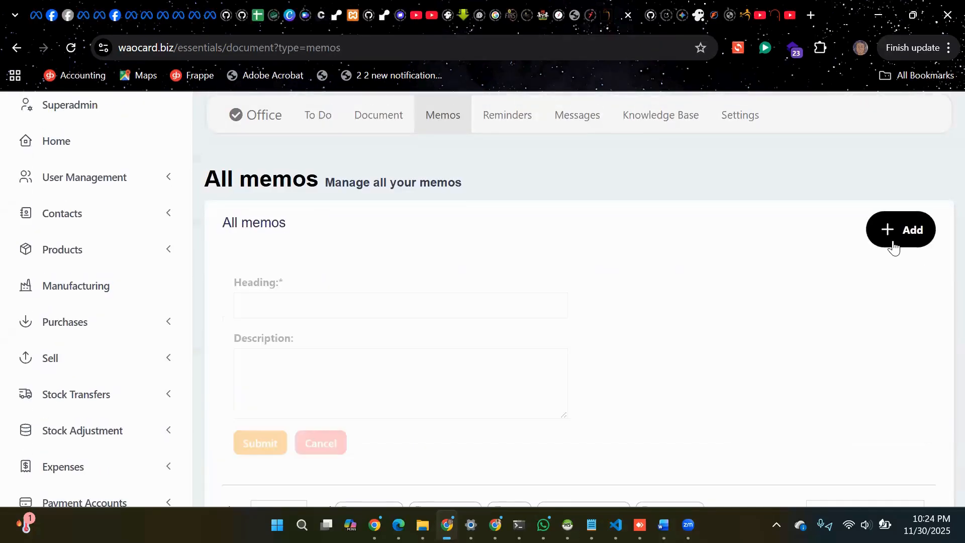
pyautogui.click(441, 314)
pyautogui.scroll(-2, 441, 313)
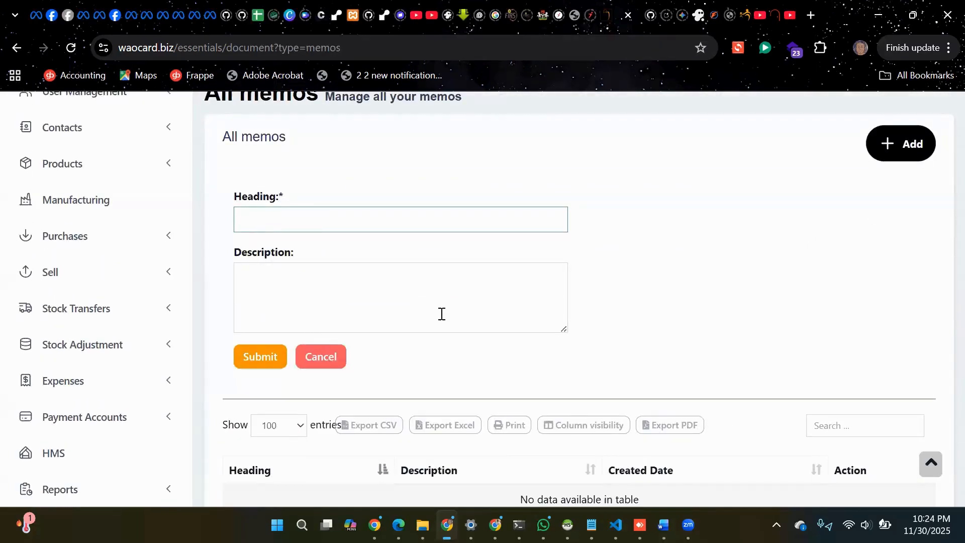
pyautogui.write('Payment dfr Project')
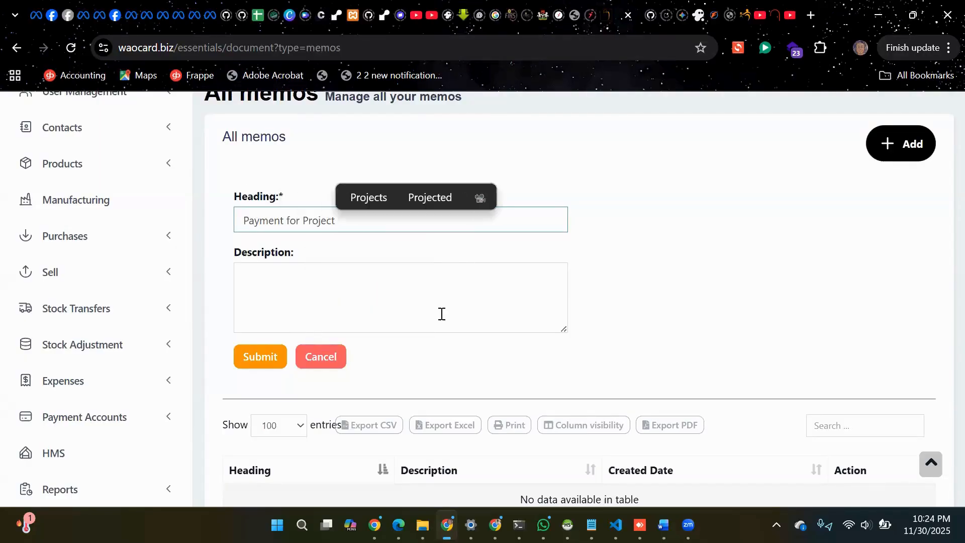
# - Enter "Payment for Project" as the memo's description and submit the memo
pyautogui.scroll(-1, 405, 298)
pyautogui.click(405, 297)
pyautogui.scroll(-3, 406, 298)
pyautogui.scroll(3, 405, 298)
pyautogui.write('Payment for ')
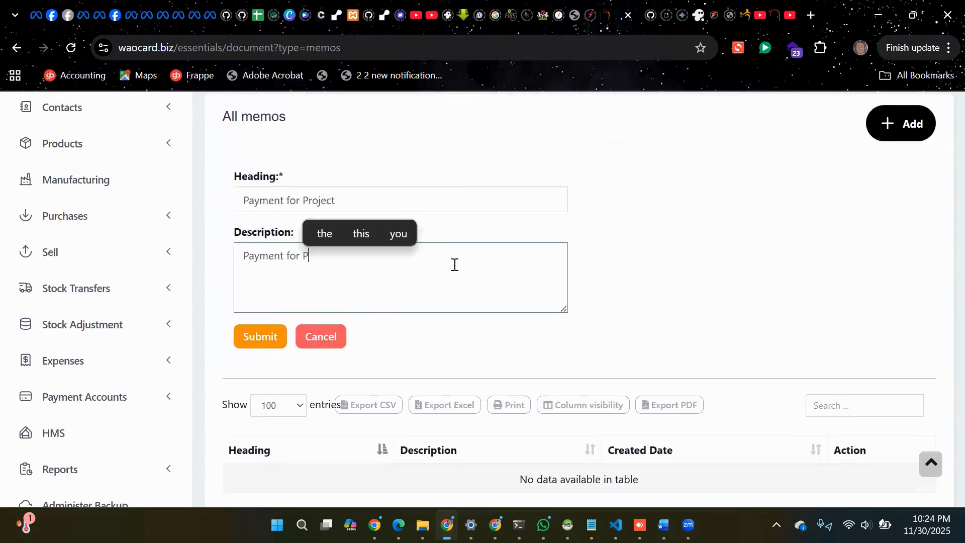
pyautogui.write('Project')
pyautogui.click(260, 338)
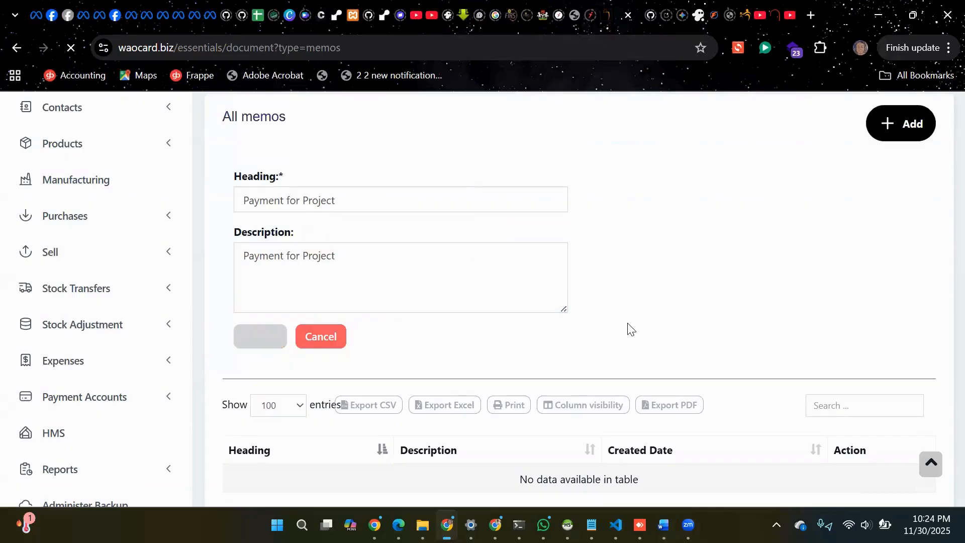
pyautogui.scroll(-1, 631, 329)
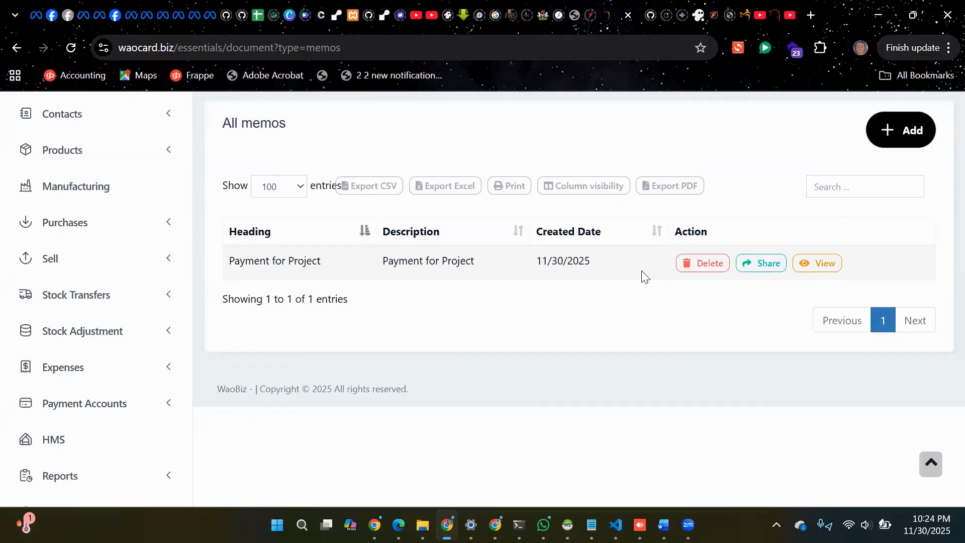
# - Open the Office module's reminders, examine the new reminder form and its repeat options, and cancel the form
pyautogui.scroll(3, 642, 274)
pyautogui.click(518, 184)
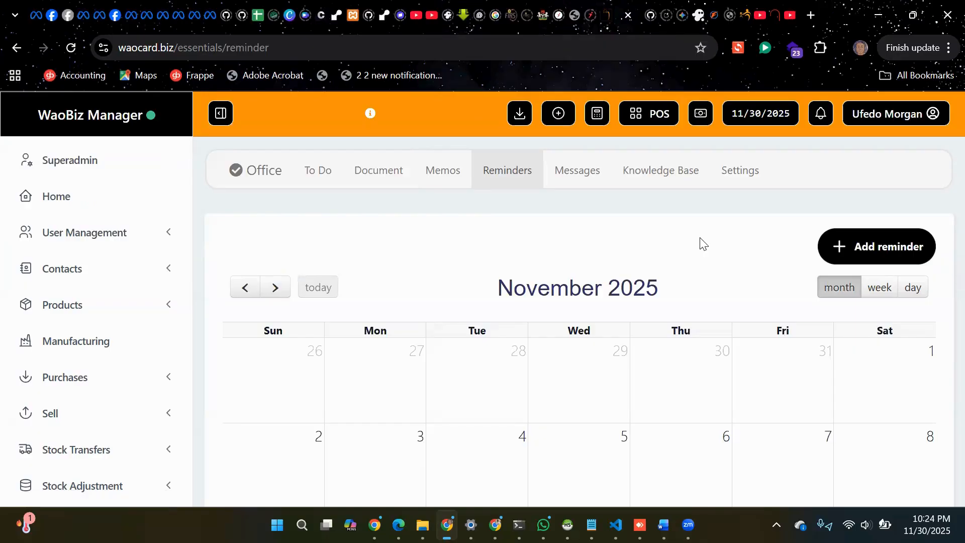
pyautogui.click(900, 247)
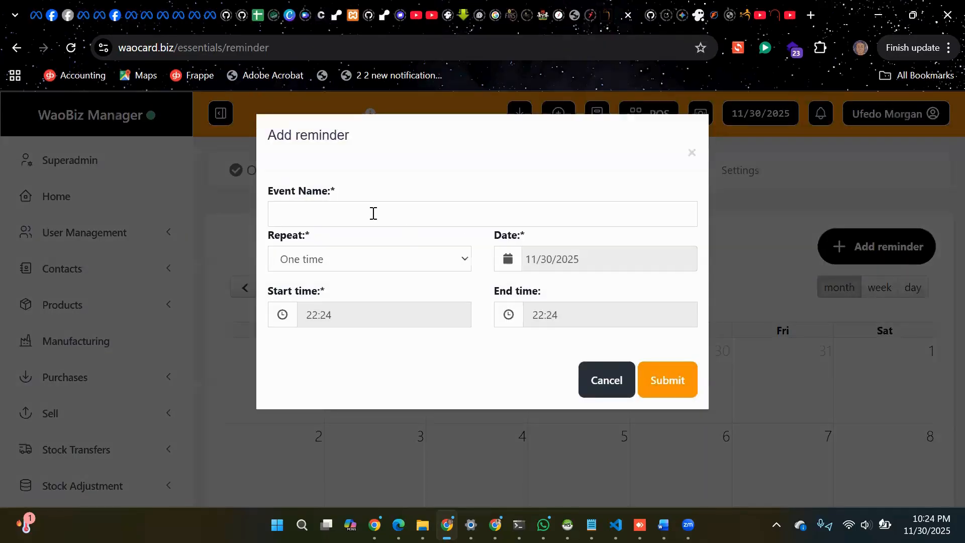
pyautogui.click(373, 213)
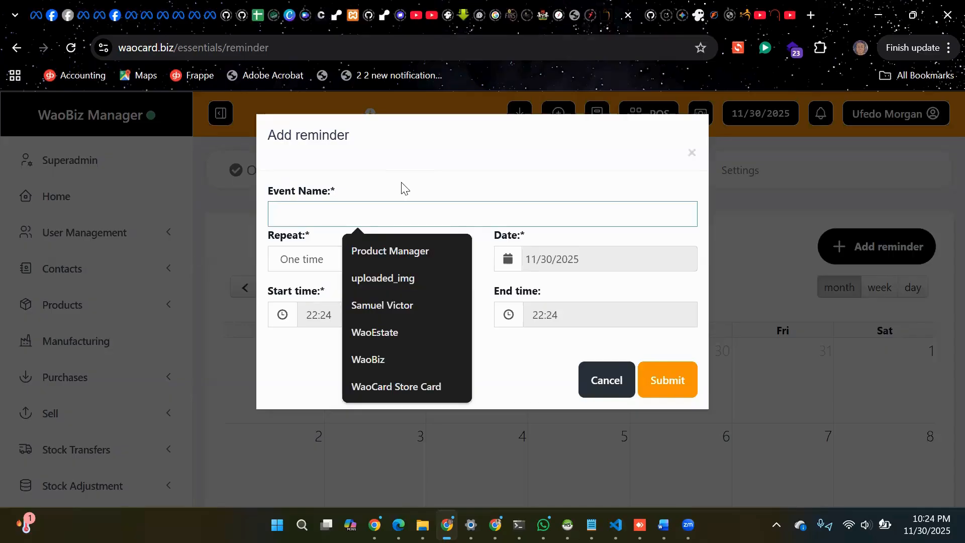
pyautogui.click(449, 188)
pyautogui.click(392, 261)
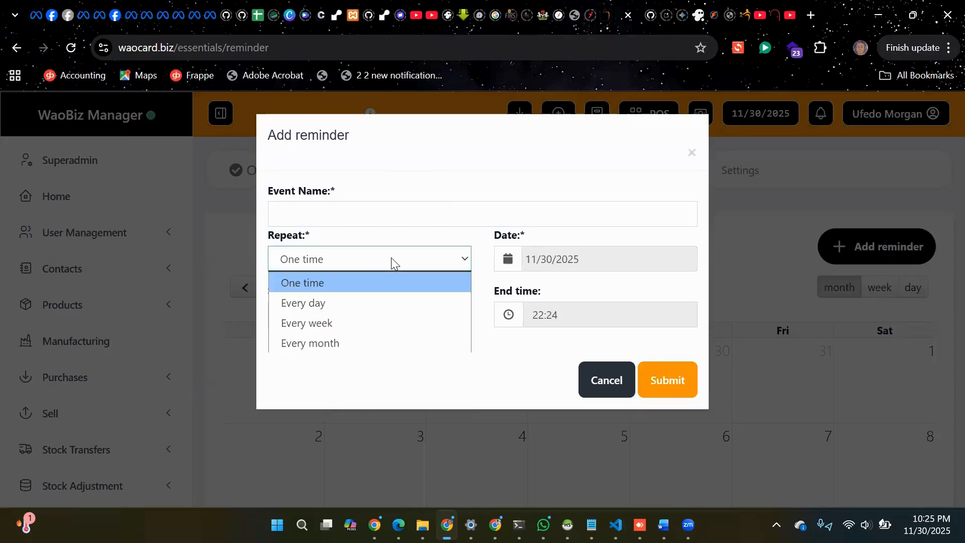
pyautogui.click(497, 188)
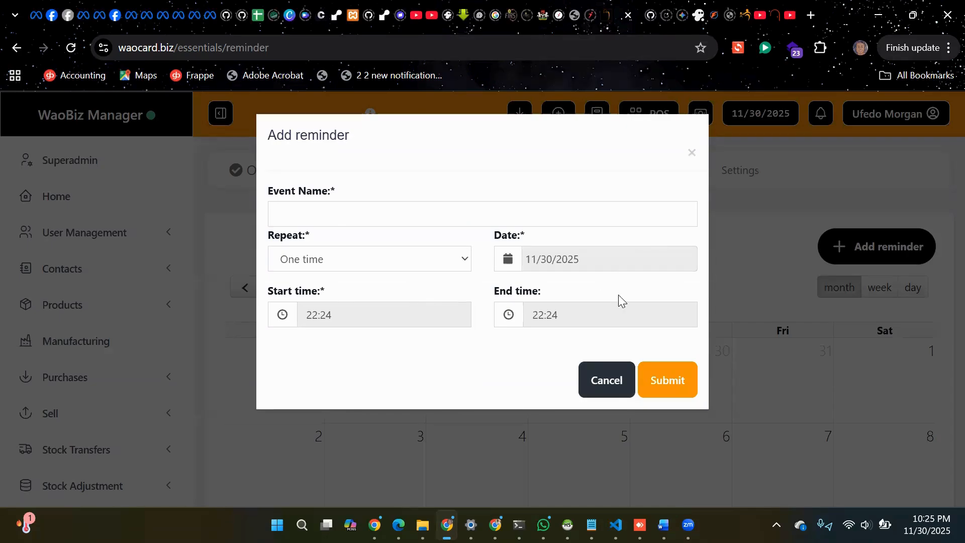
pyautogui.click(620, 394)
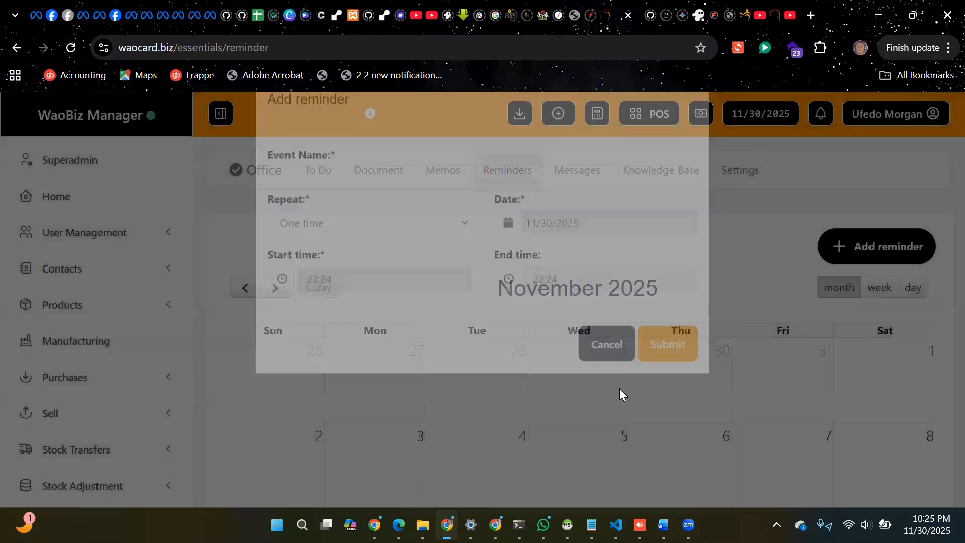
# - Open the Office module's messages and post the message "Hello" without choosing a location
pyautogui.click(590, 176)
pyautogui.scroll(5, 516, 250)
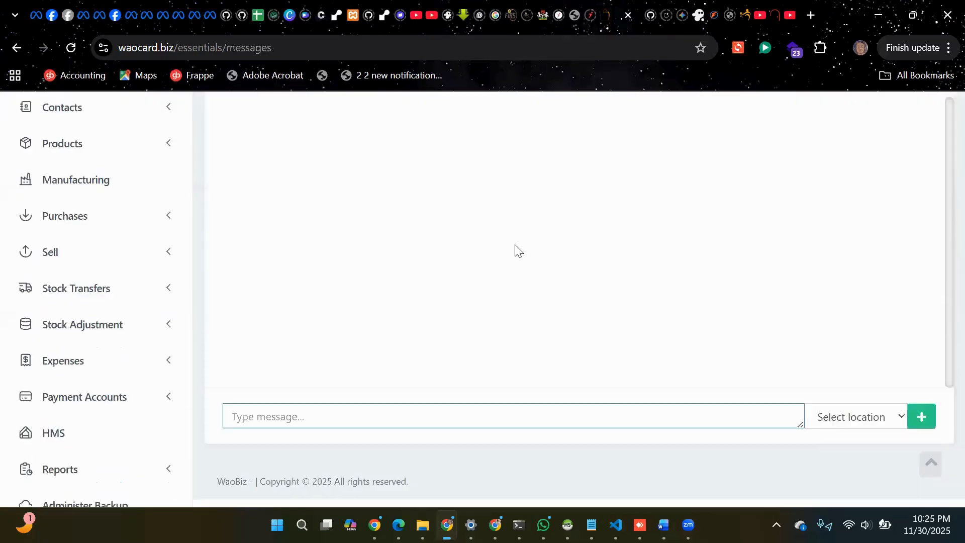
pyautogui.scroll(5, 518, 250)
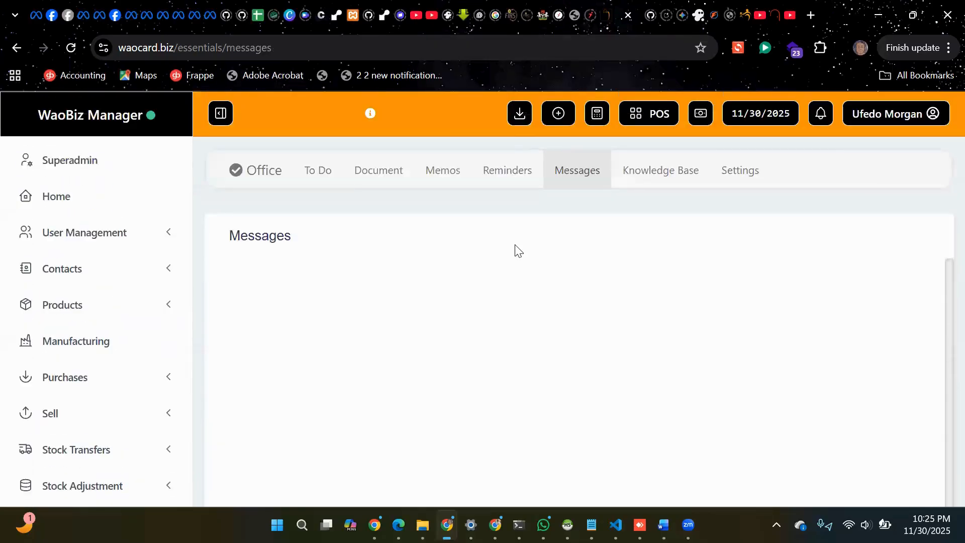
pyautogui.scroll(-7, 518, 250)
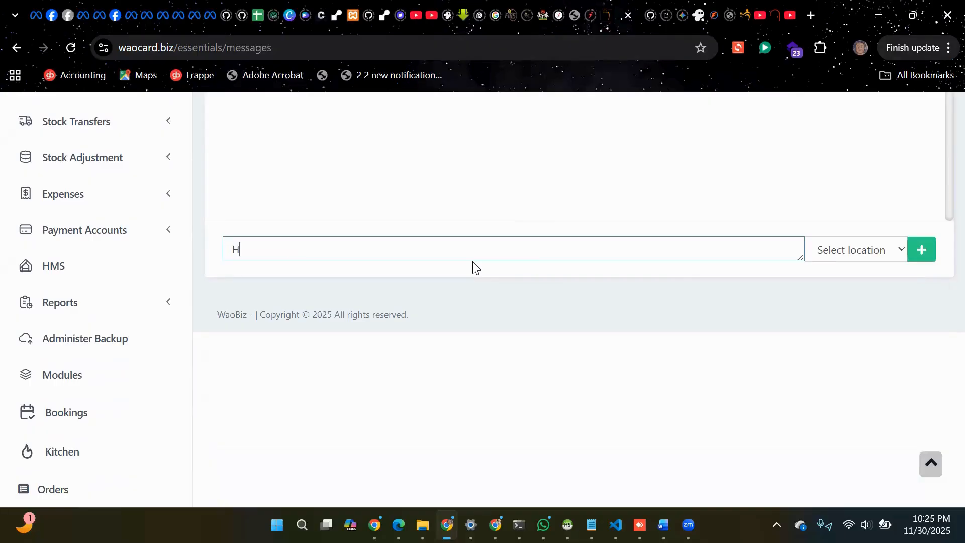
pyautogui.write('Hello')
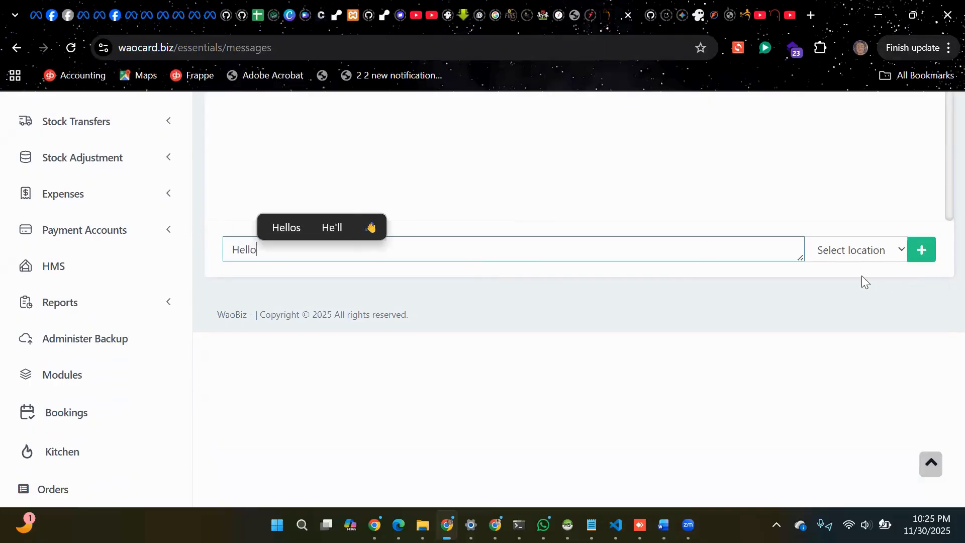
pyautogui.scroll(2, 862, 276)
pyautogui.hotkey('shift', 'Return')
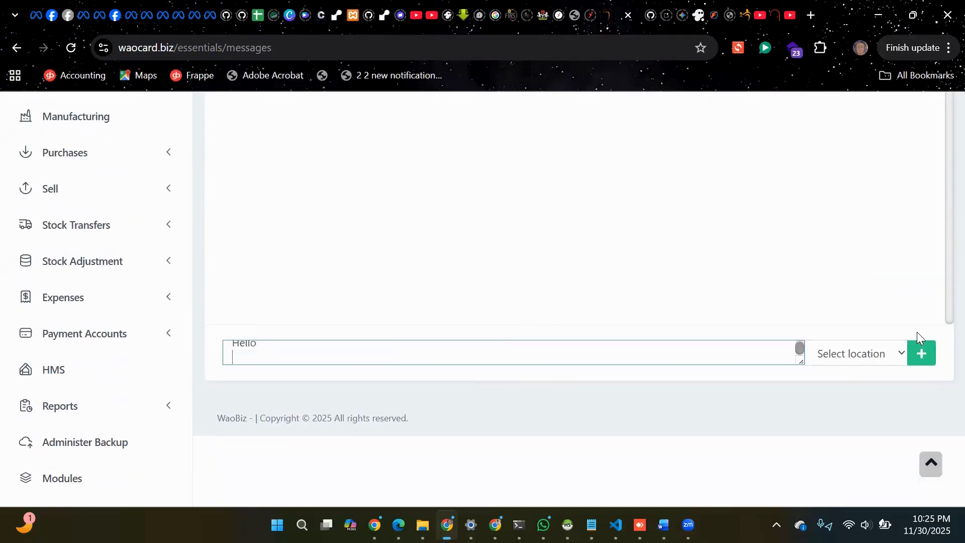
pyautogui.click(924, 351)
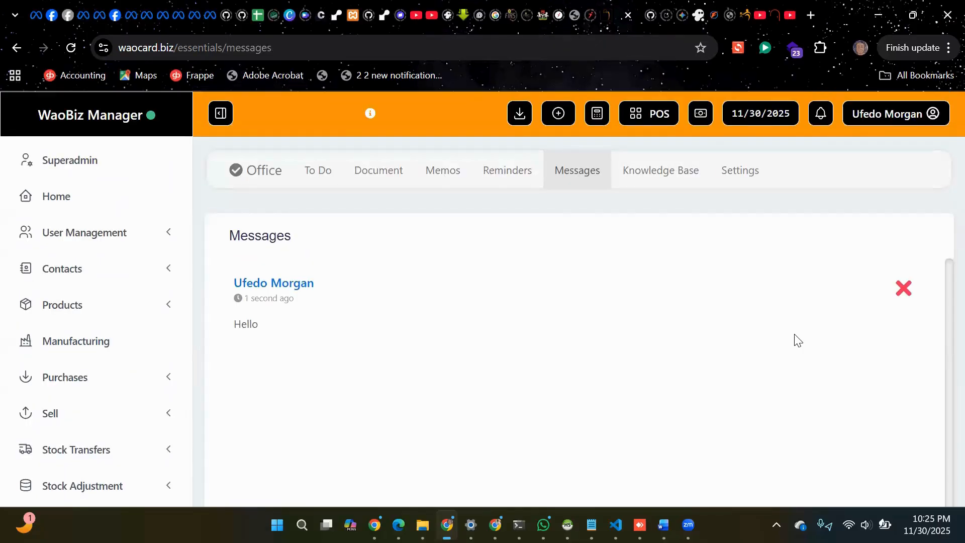
pyautogui.scroll(-3, 488, 313)
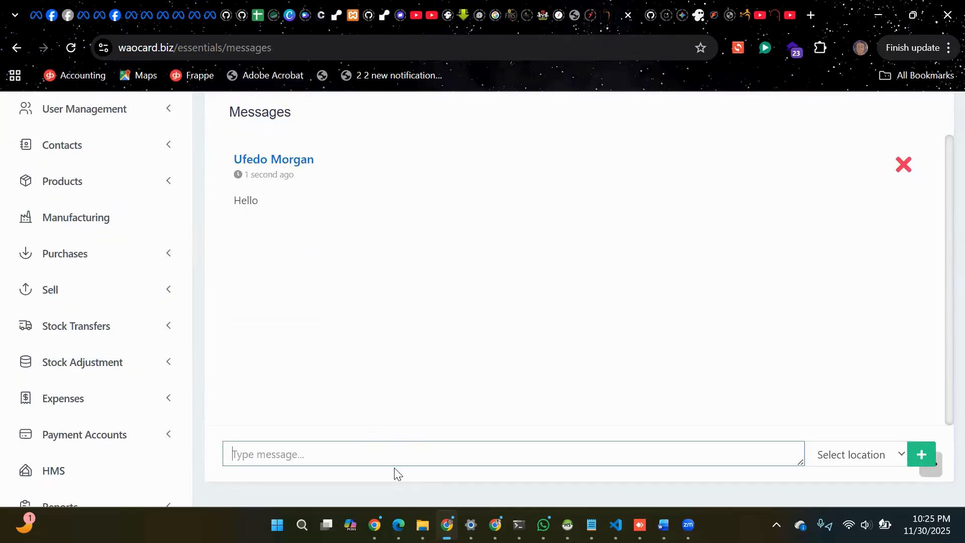
# - Switch to the second user's session in Microsoft Edge, open the Office messages and post the reply "Hi"
pyautogui.click(398, 523)
pyautogui.click(582, 138)
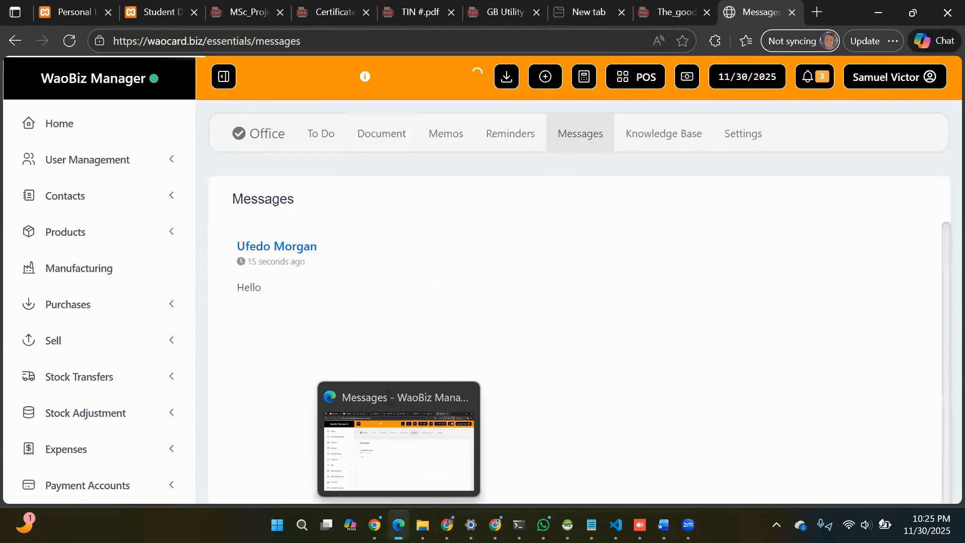
pyautogui.write('Hi')
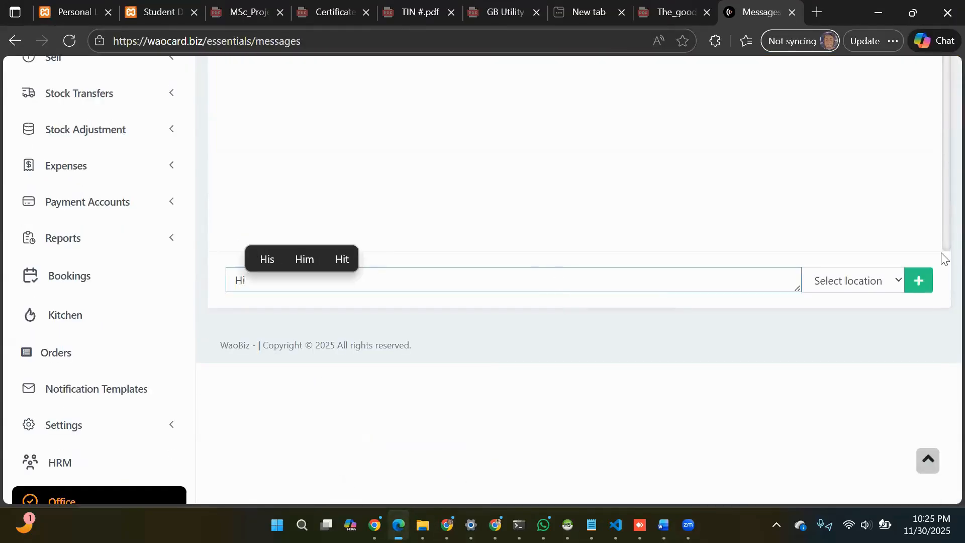
pyautogui.click(912, 284)
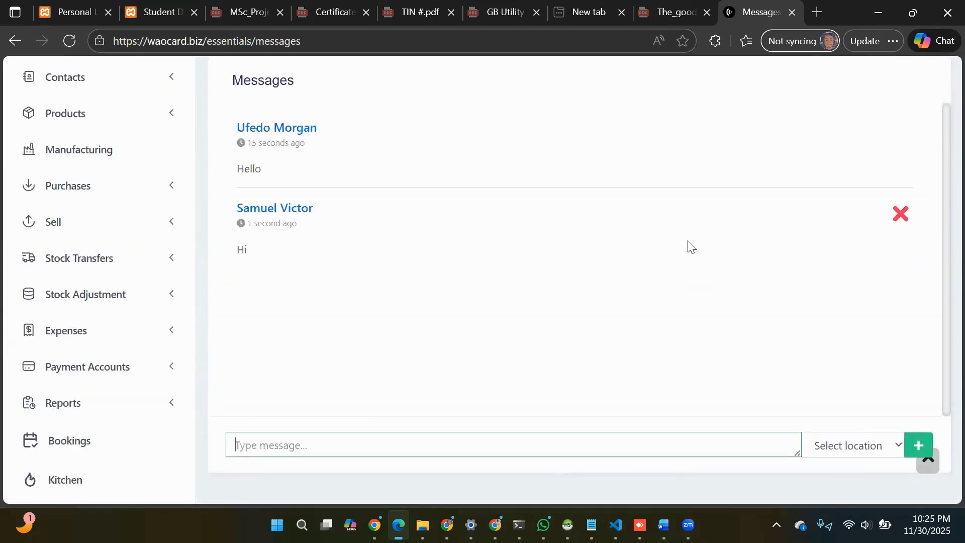
# - Switch back to the first user's session in Chrome and review the senders of the exchanged messages
pyautogui.click(447, 525)
pyautogui.scroll(1, 437, 285)
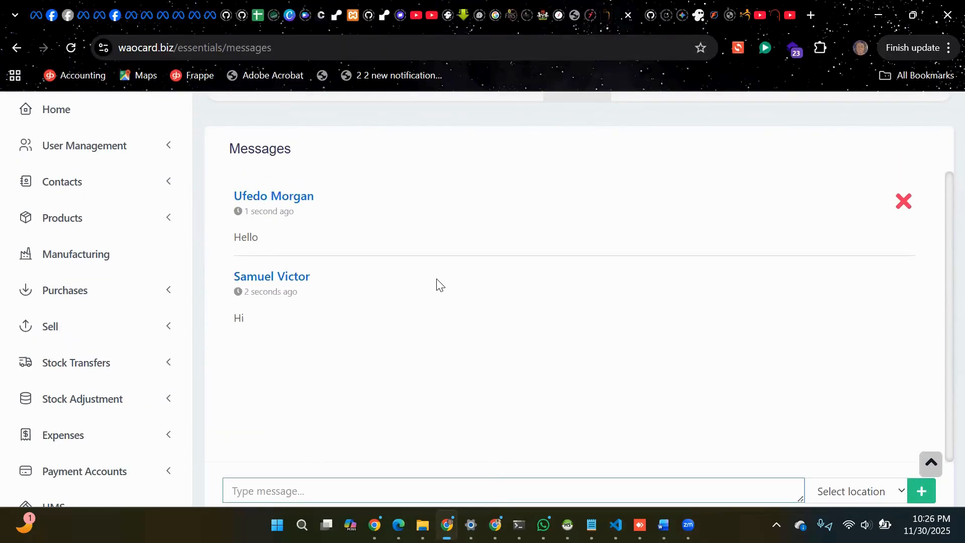
pyautogui.tripleClick(266, 200)
pyautogui.click(301, 263)
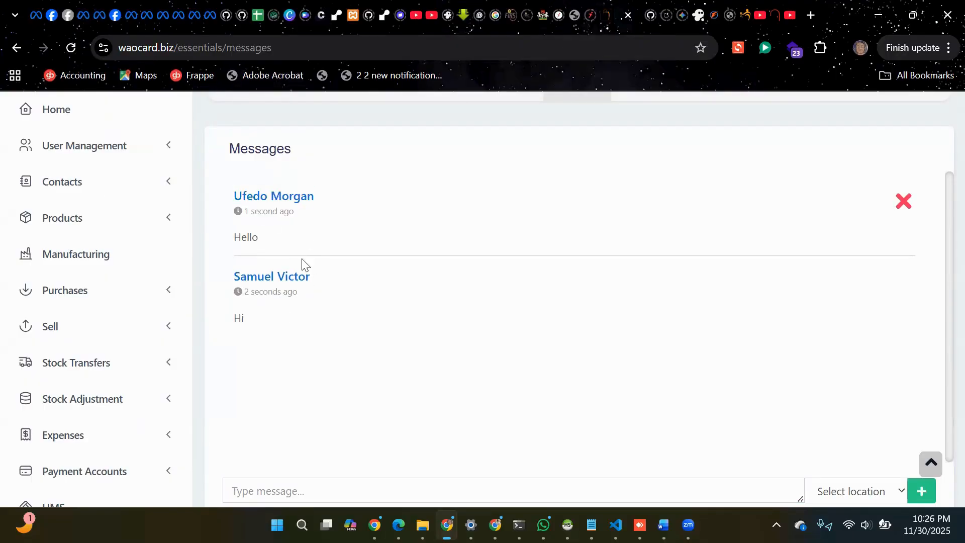
pyautogui.doubleClick(278, 278)
pyautogui.click(278, 280)
pyautogui.click(341, 317)
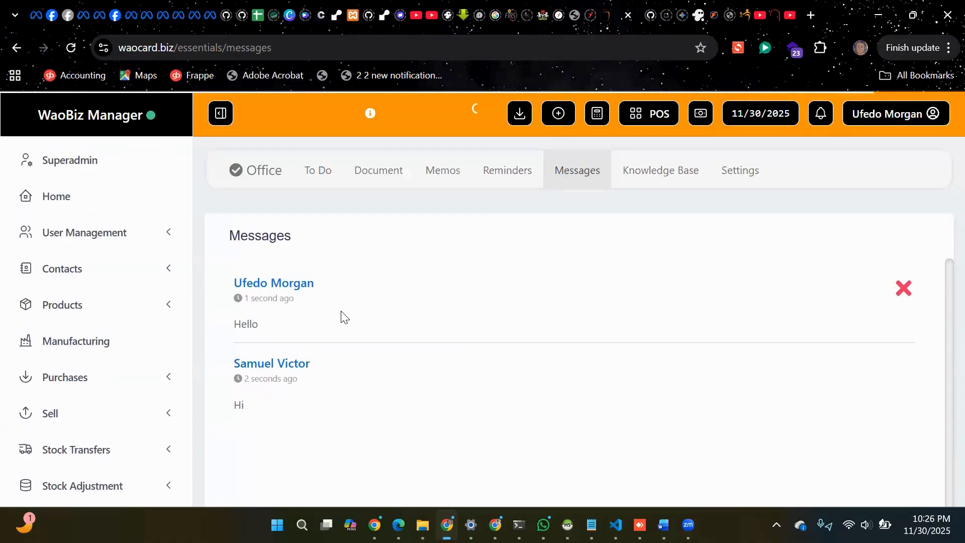
# - Open the Office module's knowledge base and start a new knowledge base entry
pyautogui.click(666, 179)
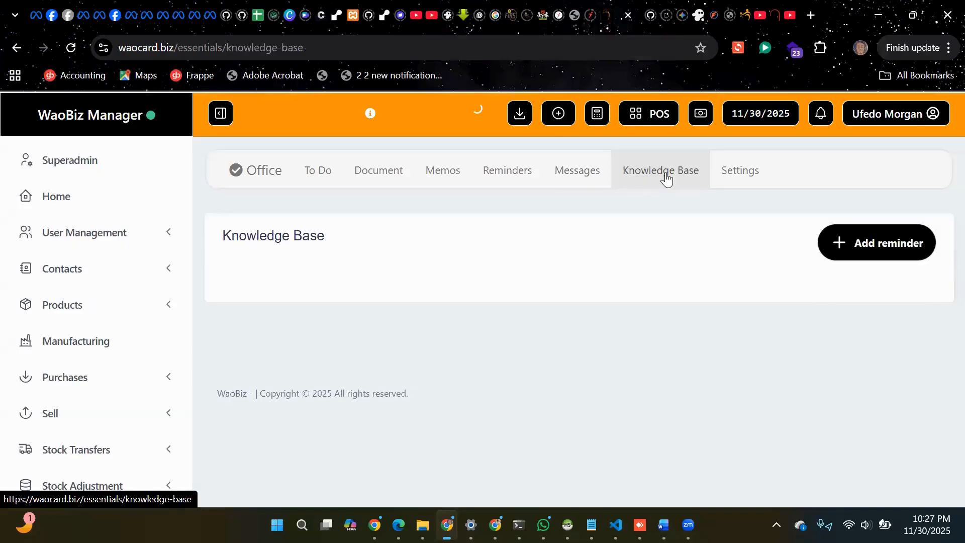
pyautogui.click(868, 266)
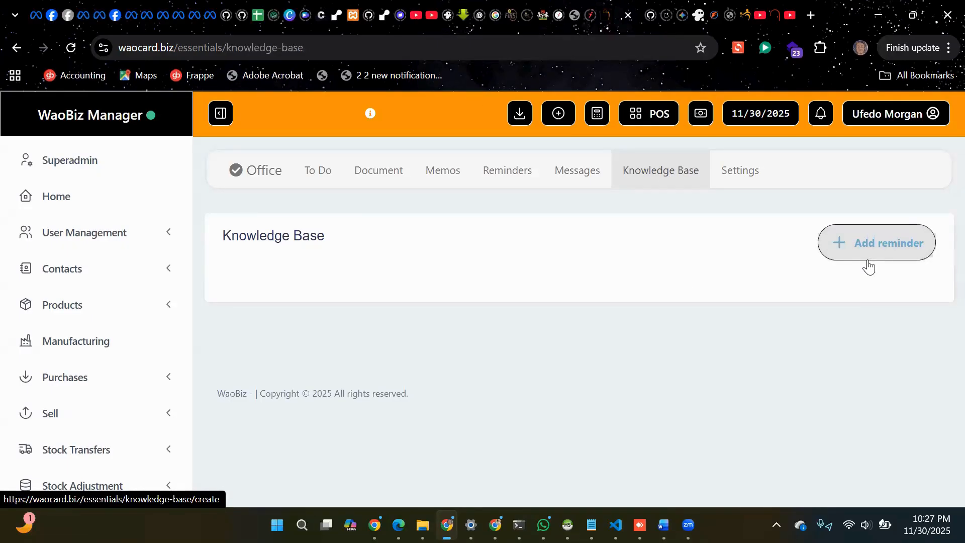
pyautogui.scroll(-3, 565, 304)
pyautogui.scroll(3, 565, 305)
pyautogui.click(885, 250)
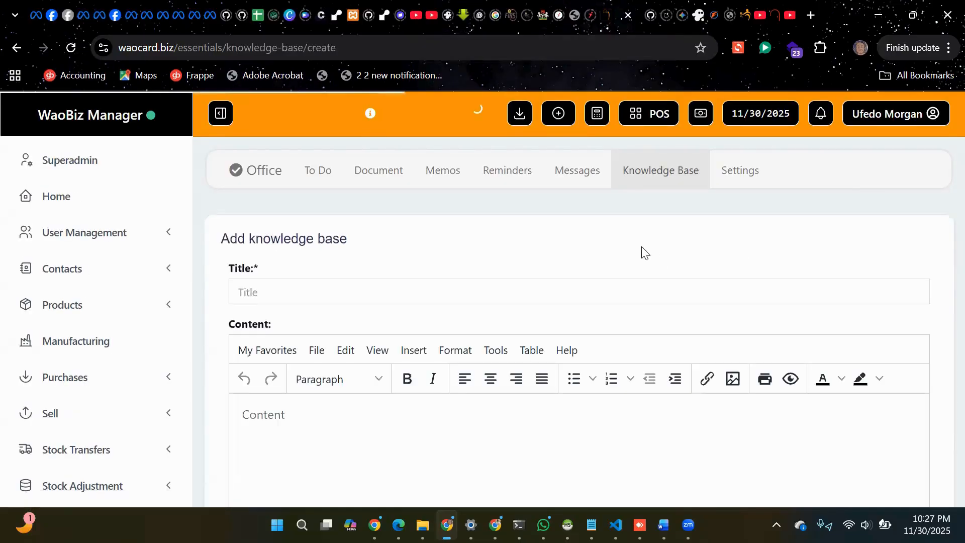
pyautogui.rightClick(441, 293)
pyautogui.click(358, 291)
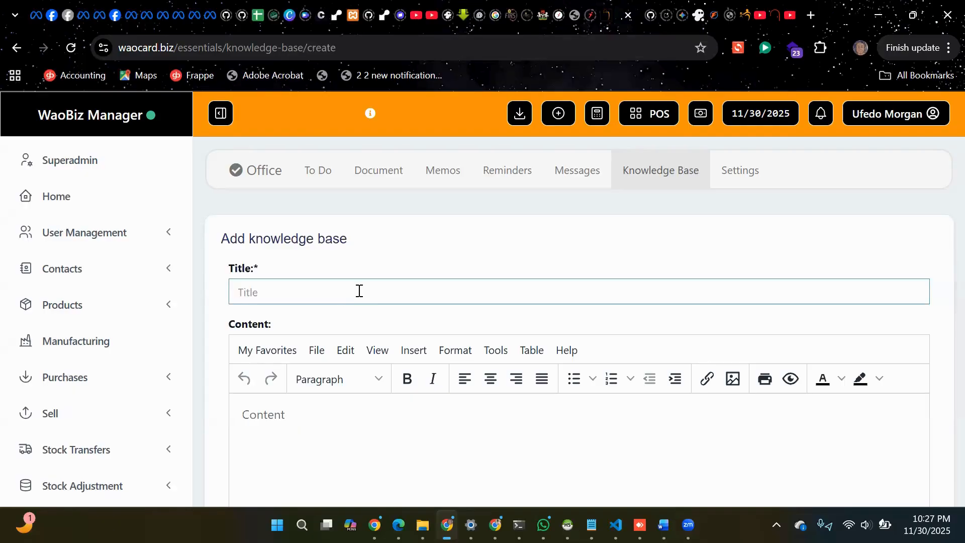
# - Try the Private and Only with sharing options of the new knowledge base entry, examine the selectable users, and reload the blank form
pyautogui.scroll(-4, 360, 291)
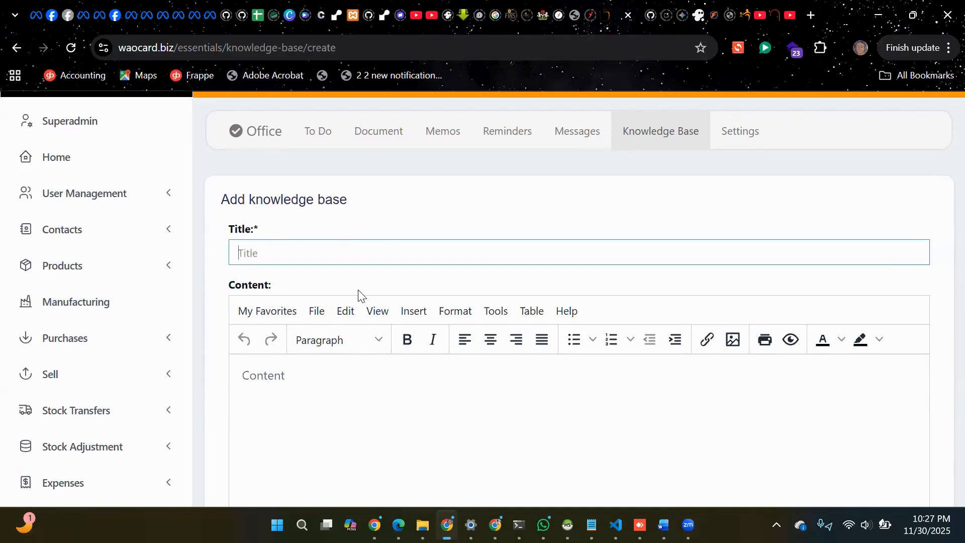
pyautogui.scroll(-3, 309, 286)
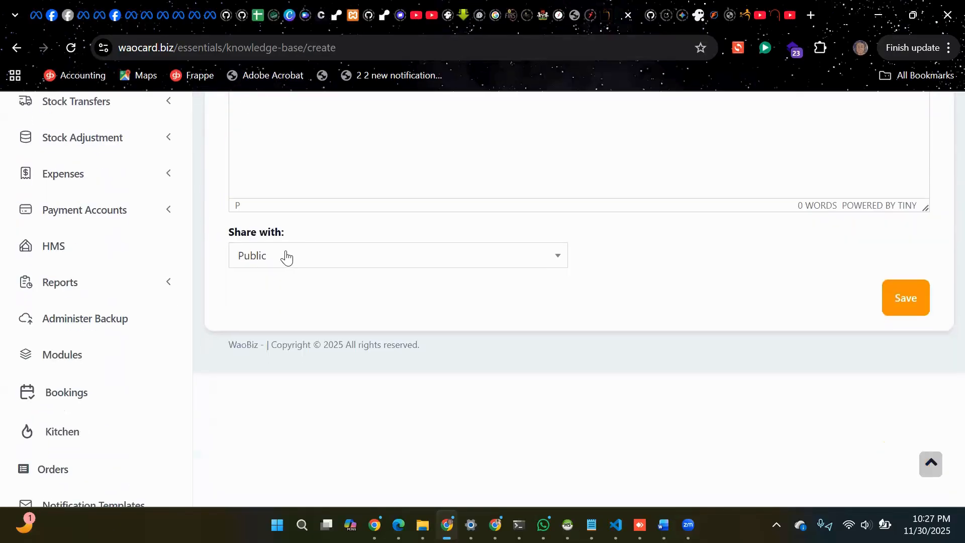
pyautogui.click(285, 258)
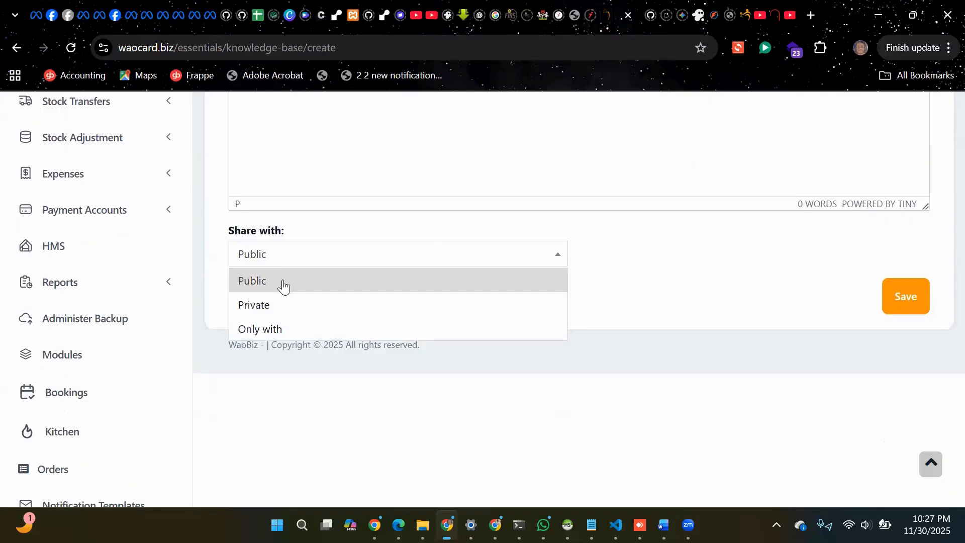
pyautogui.click(297, 305)
pyautogui.click(308, 261)
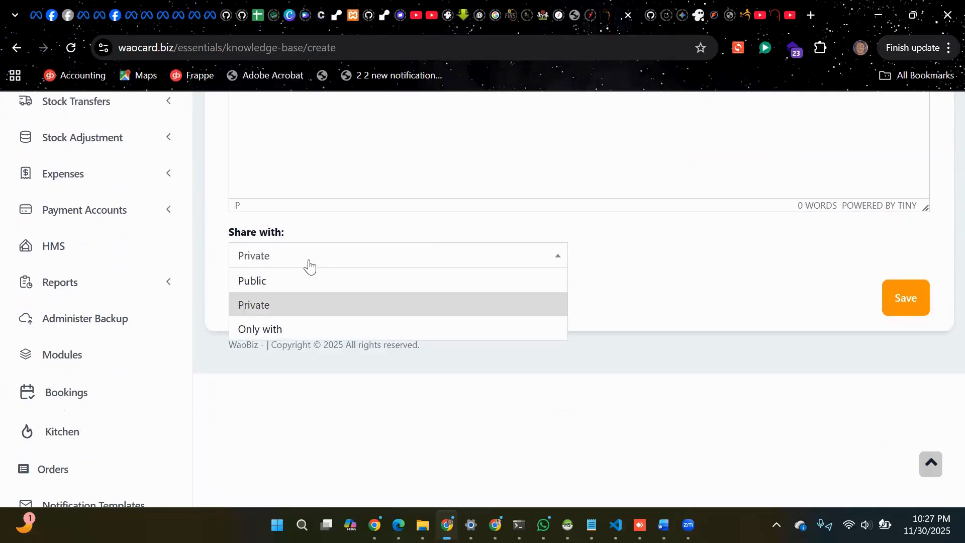
pyautogui.click(310, 330)
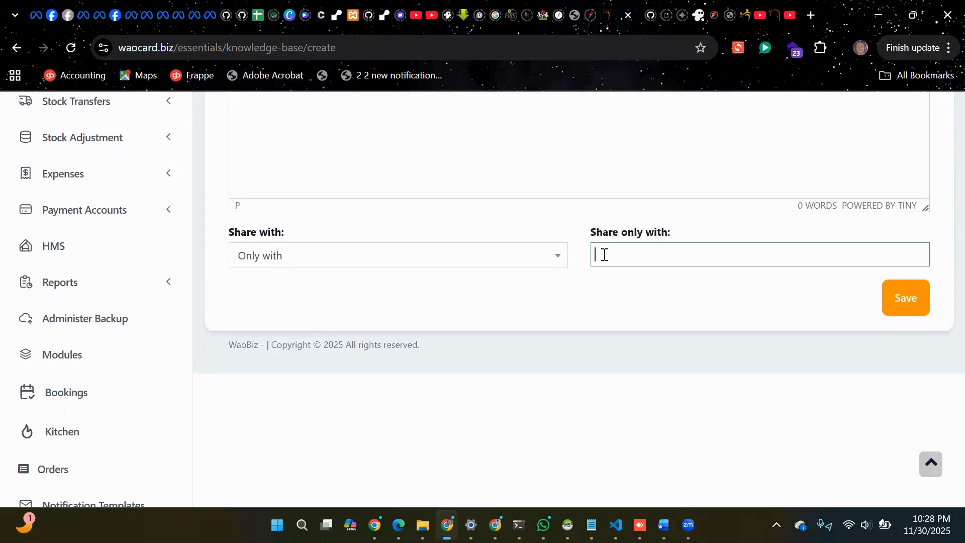
pyautogui.click(604, 255)
pyautogui.click(424, 260)
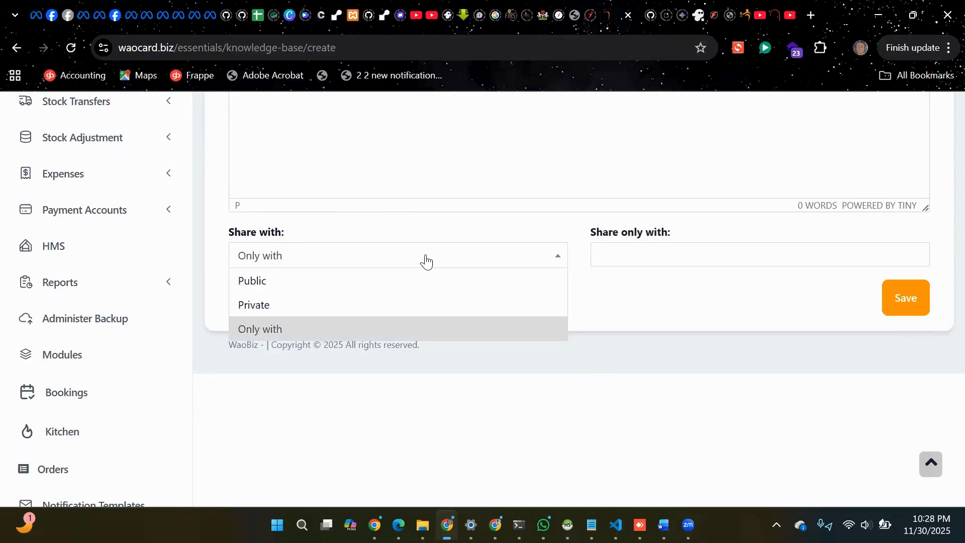
pyautogui.click(659, 261)
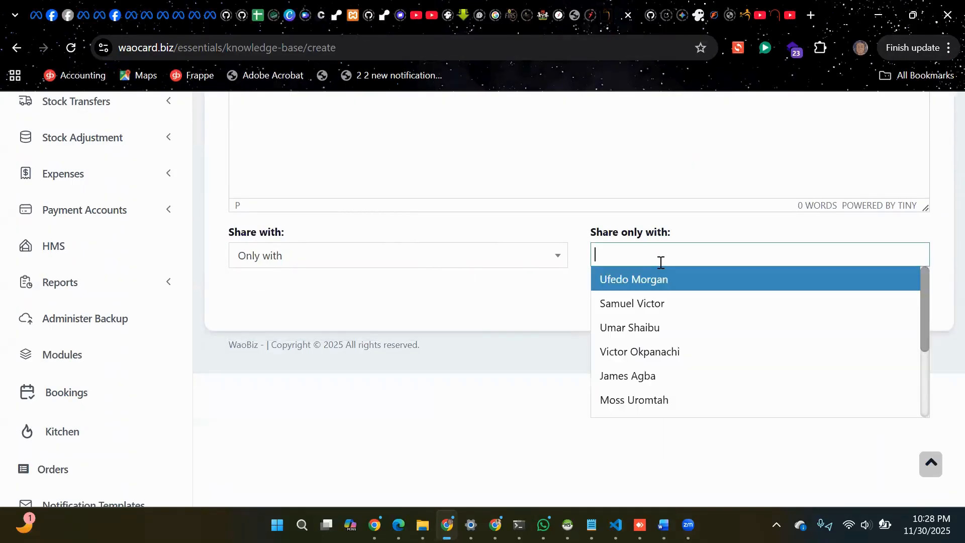
pyautogui.click(547, 322)
pyautogui.press('F5')
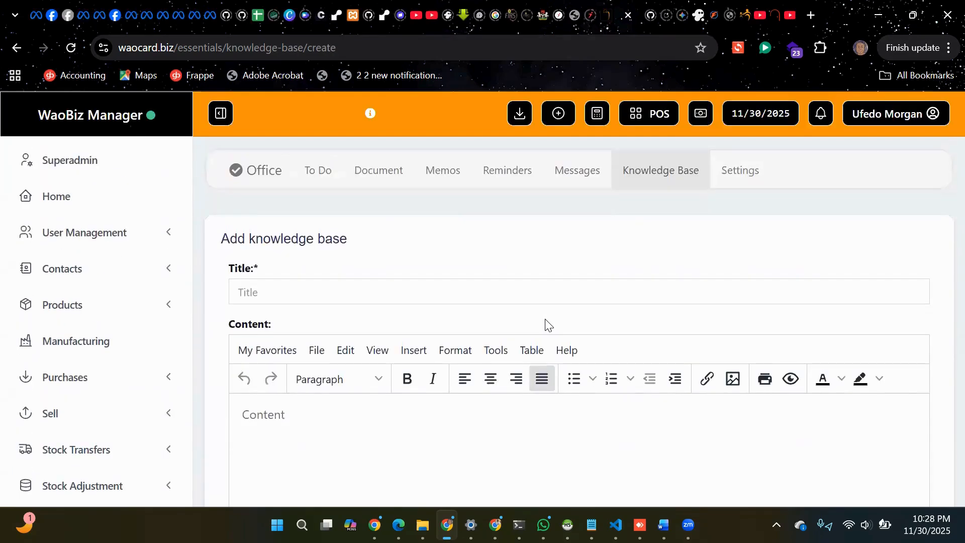
pyautogui.scroll(-2, 546, 324)
pyautogui.scroll(-5, 545, 324)
pyautogui.scroll(7, 545, 324)
pyautogui.scroll(-4, 545, 324)
pyautogui.scroll(4, 545, 324)
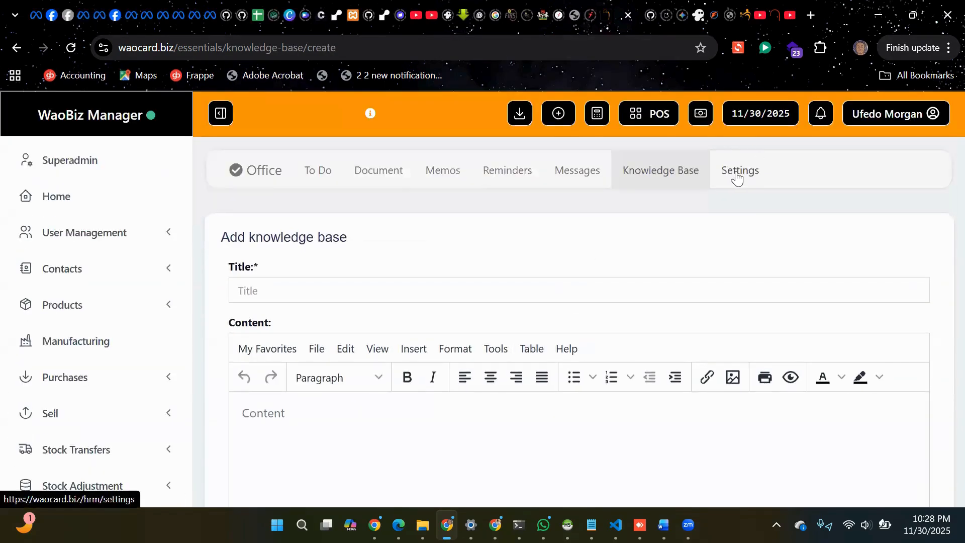
# - Open the Office and HRM settings and examine the payroll, attendance, sales targets and office sections
pyautogui.click(737, 173)
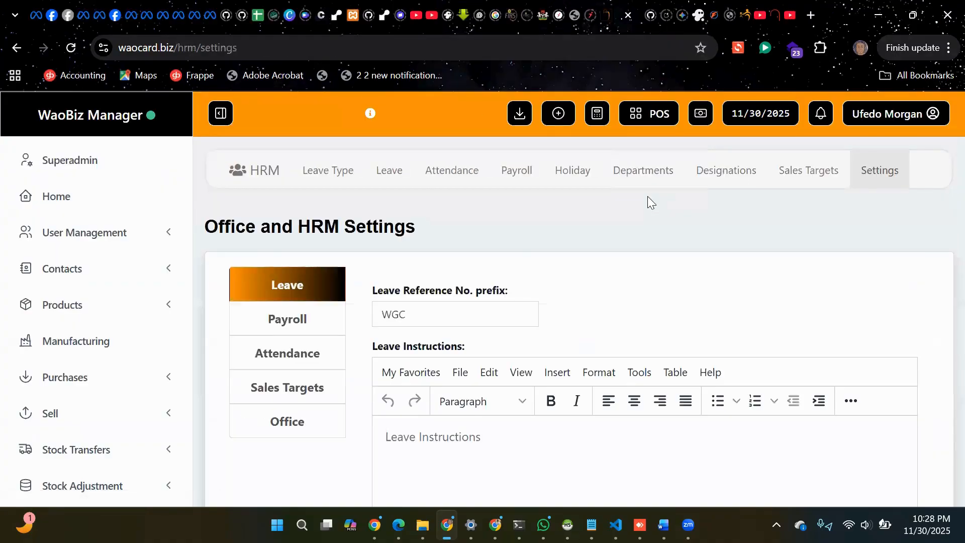
pyautogui.scroll(-1, 399, 342)
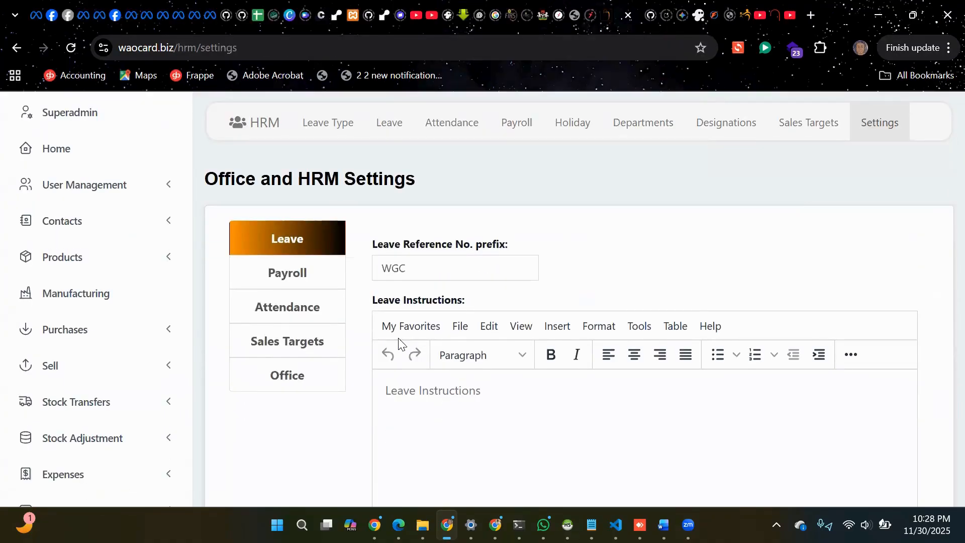
pyautogui.click(318, 277)
pyautogui.click(304, 310)
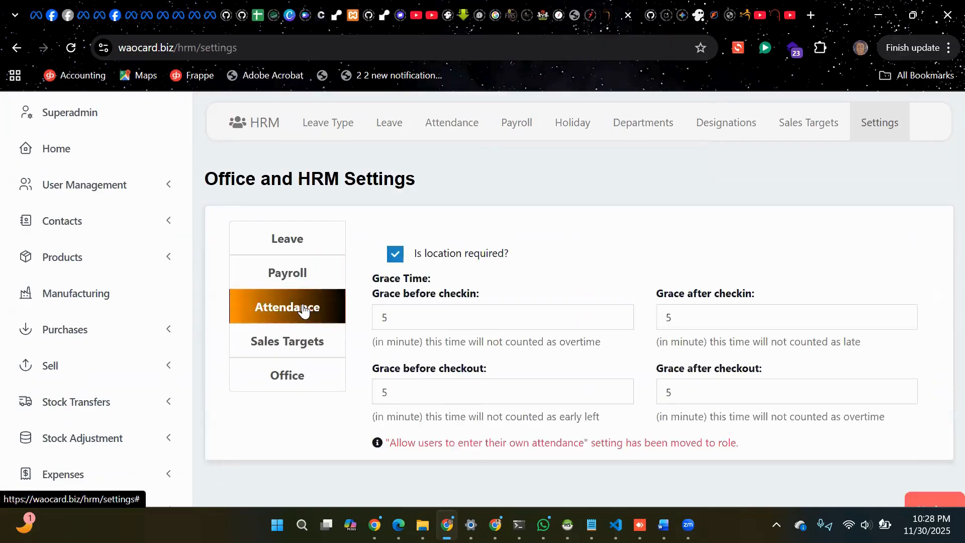
pyautogui.click(287, 340)
pyautogui.click(289, 392)
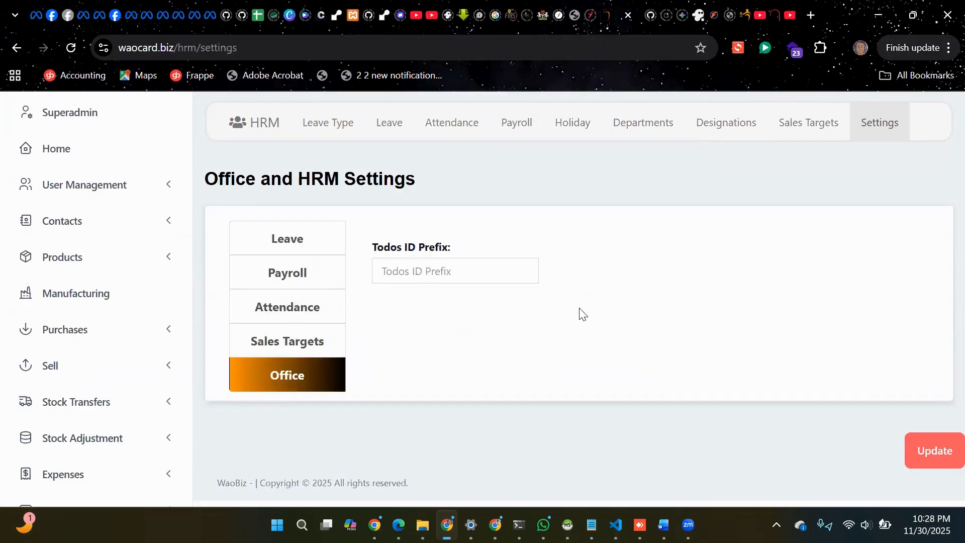
# - Go back through the sales targets, attendance and payroll settings and review the leave reference prefix and leave instructions
pyautogui.click(294, 344)
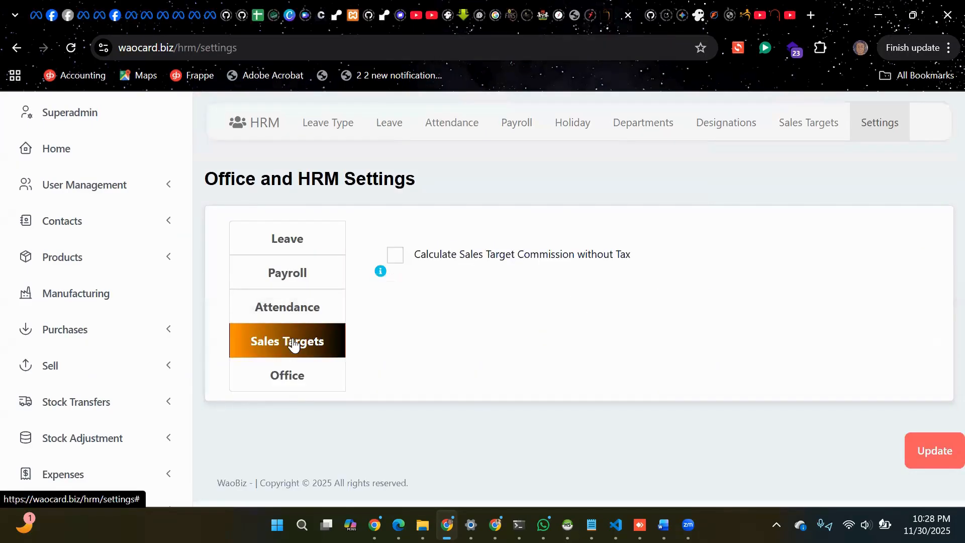
pyautogui.click(286, 308)
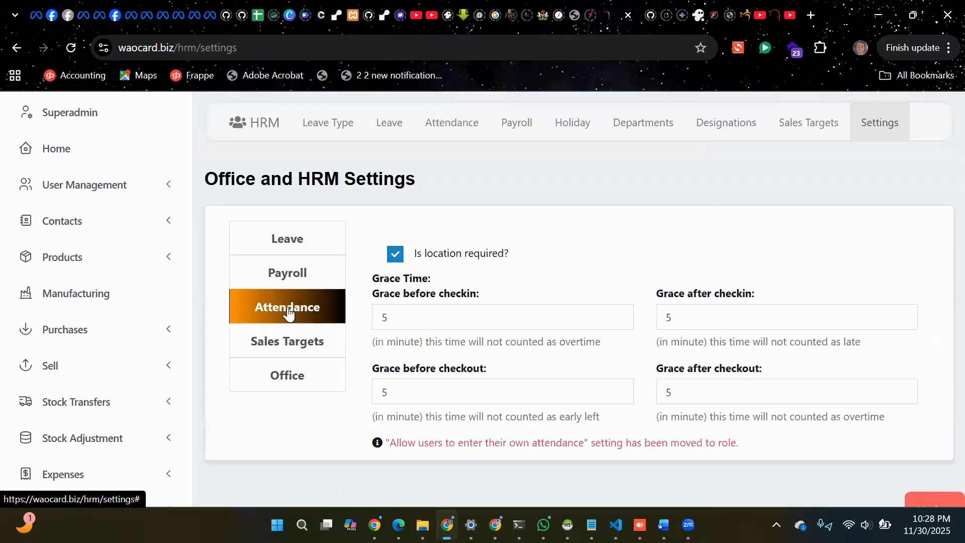
pyautogui.click(319, 274)
pyautogui.click(287, 242)
pyautogui.scroll(1, 290, 248)
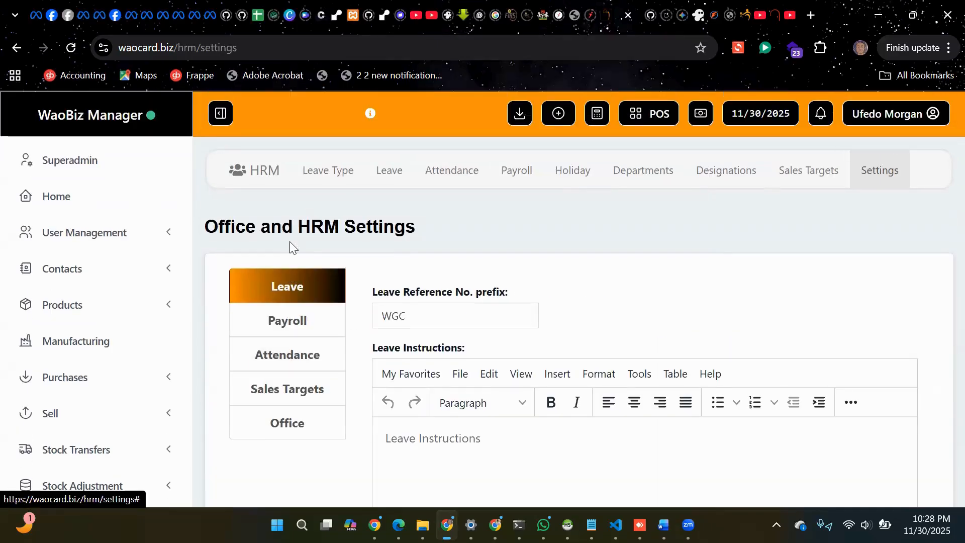
pyautogui.scroll(-5, 129, 301)
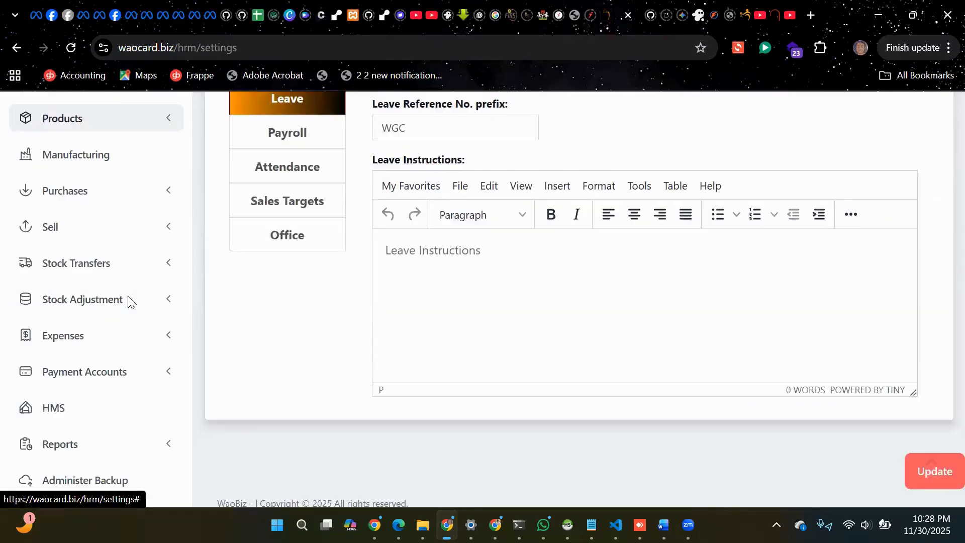
pyautogui.scroll(5, 129, 302)
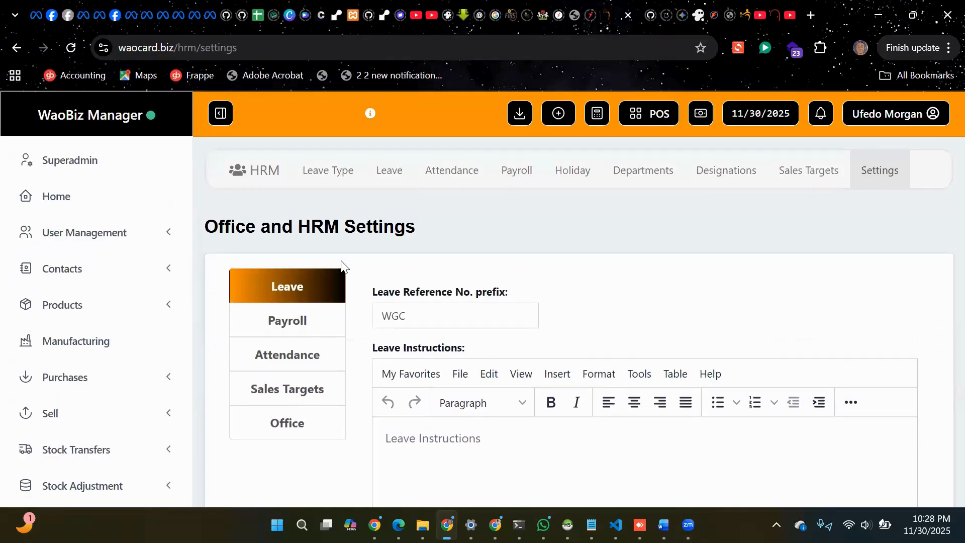